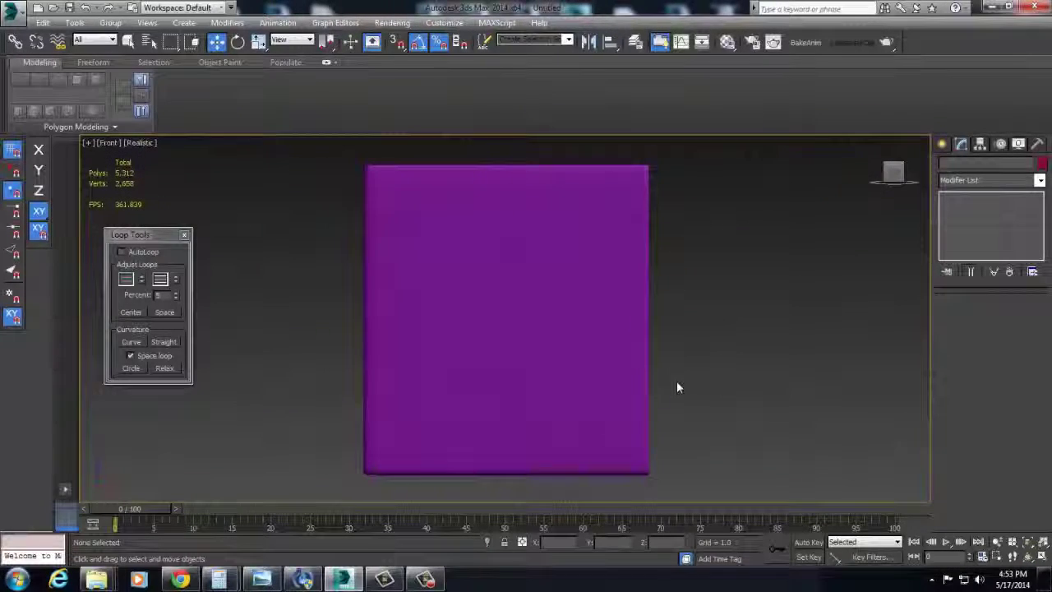
Delete the existing purple model and show the empty scene in a perspective view
{"action": "middle_click_drag", "start_coordinate": [677, 381], "coordinate": [562, 331], "text": "alt"}
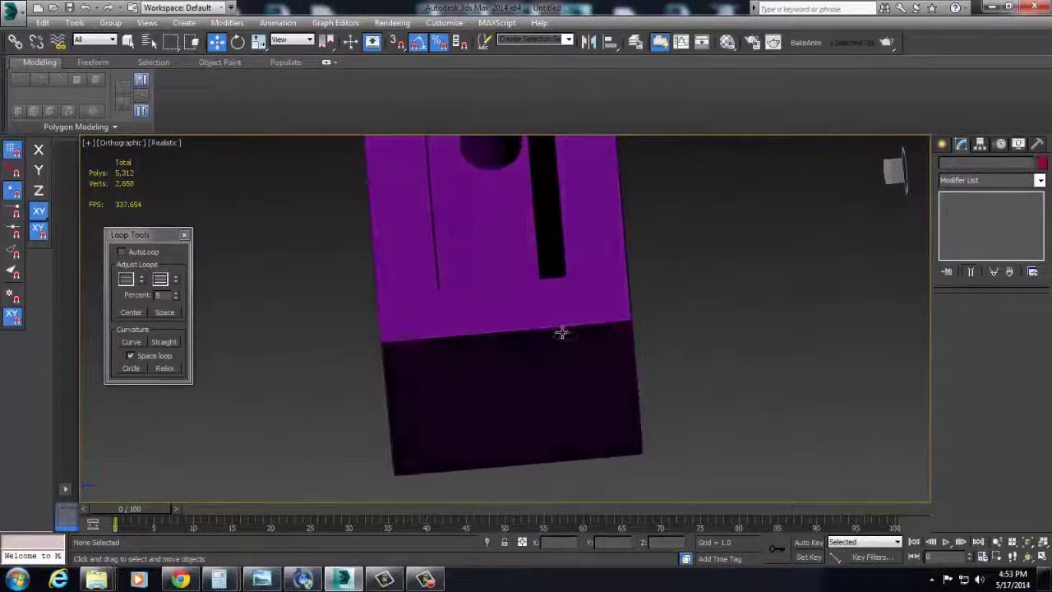
{"action": "left_click", "coordinate": [563, 332]}
{"action": "scroll", "coordinate": [572, 340], "scroll_direction": "down", "scroll_amount": 5}
{"action": "key", "text": "Delete"}
{"action": "key", "text": "t"}
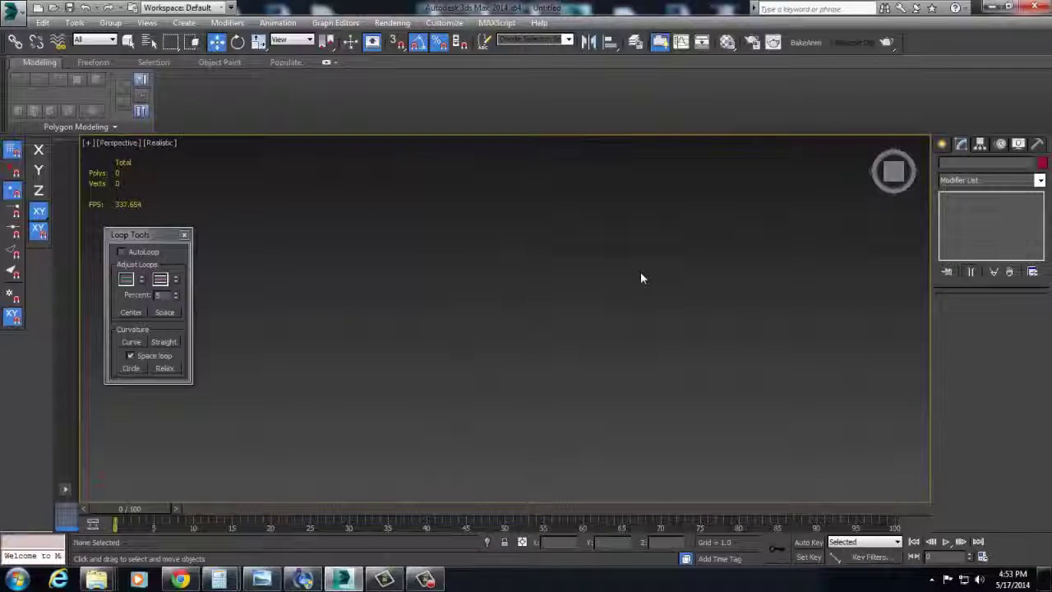
{"action": "scroll", "coordinate": [632, 413], "scroll_direction": "up", "scroll_amount": 4}
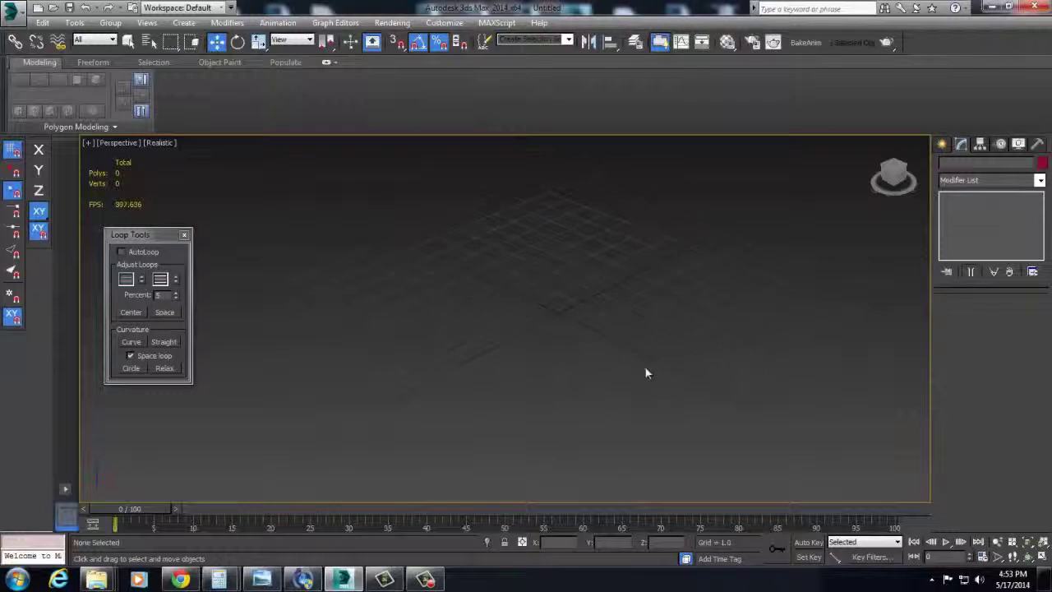
Draw a box on the grid with a base about 17 units wide and 5.8 units long, raised into a block
{"action": "right_click", "coordinate": [646, 373]}
{"action": "left_click", "coordinate": [649, 316]}
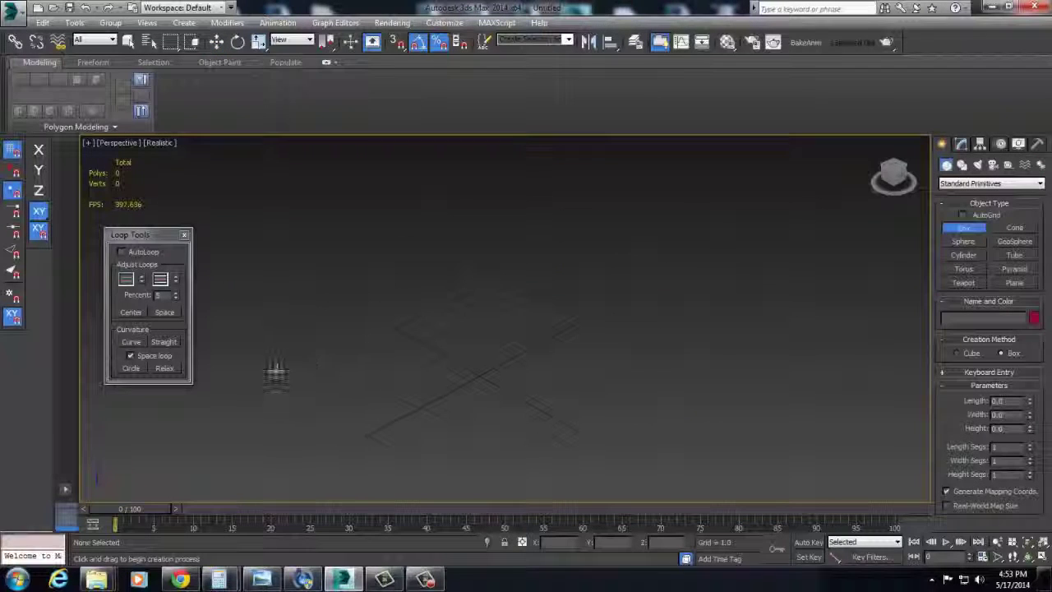
{"action": "left_click_drag", "start_coordinate": [275, 374], "coordinate": [592, 296]}
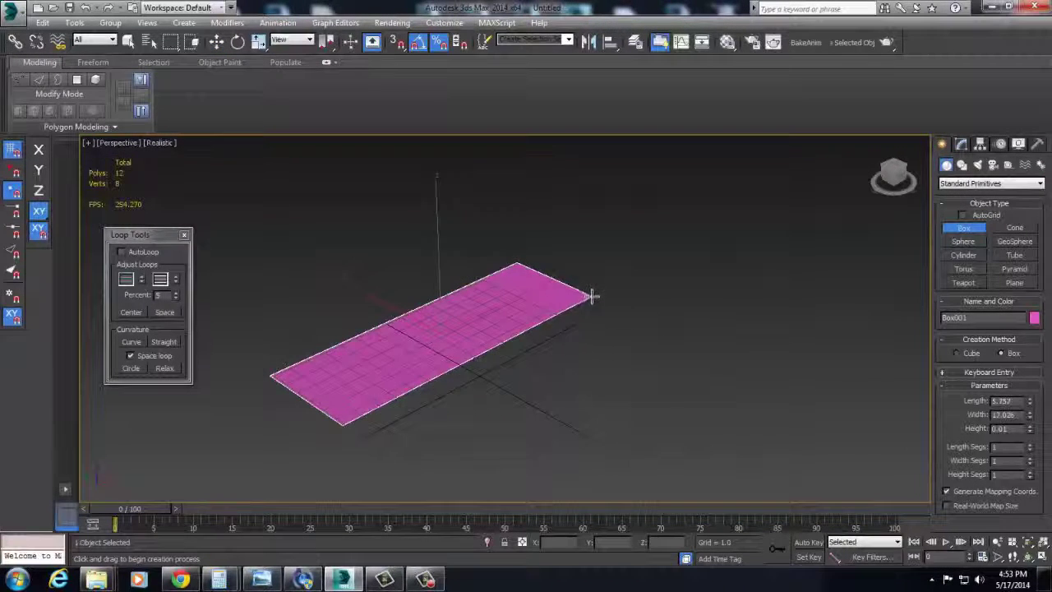
{"action": "left_click", "coordinate": [564, 179]}
Clone the box at 70% scale and move the copy up so it protrudes from the original's top face
{"action": "middle_click_drag", "start_coordinate": [618, 373], "coordinate": [784, 466]}
{"action": "key", "text": "e"}
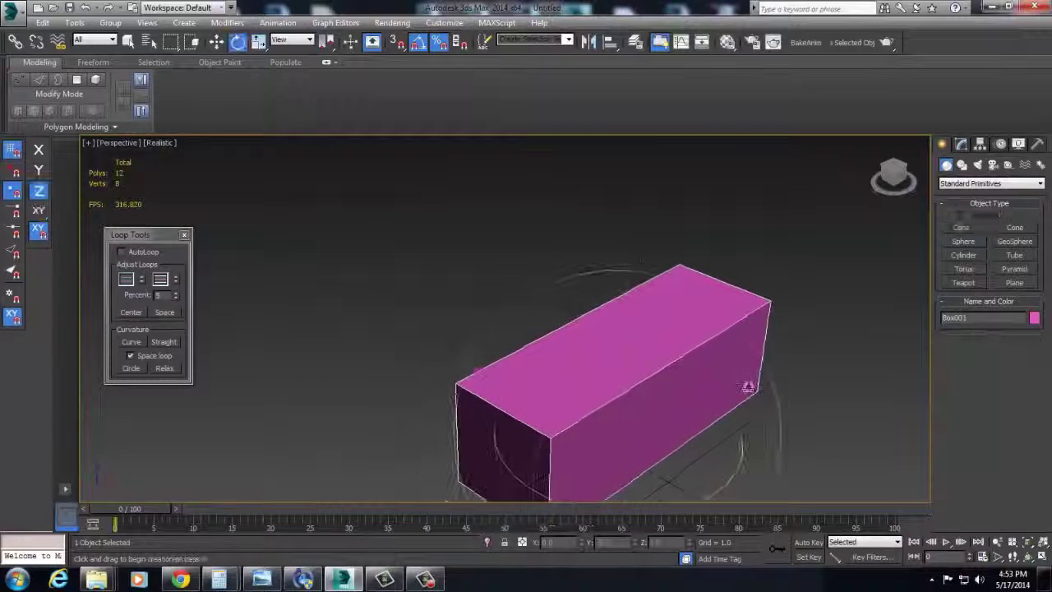
{"action": "key", "text": "r"}
{"action": "left_click_drag", "start_coordinate": [634, 430], "coordinate": [633, 458], "text": "shift"}
{"action": "key", "text": "Return"}
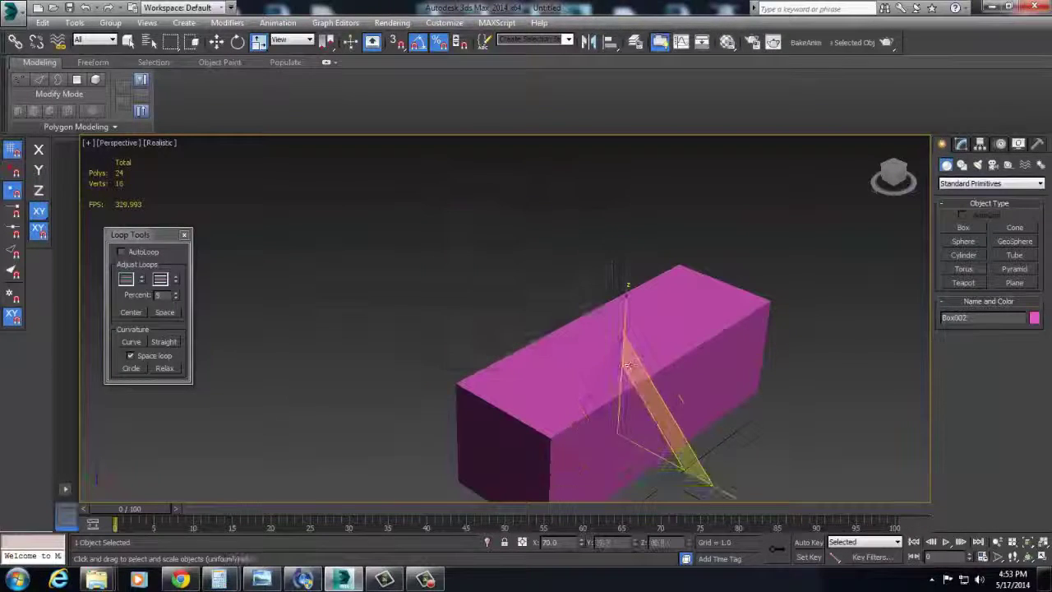
{"action": "key", "text": "w"}
{"action": "left_click_drag", "start_coordinate": [629, 351], "coordinate": [630, 296]}
{"action": "key", "text": "r"}
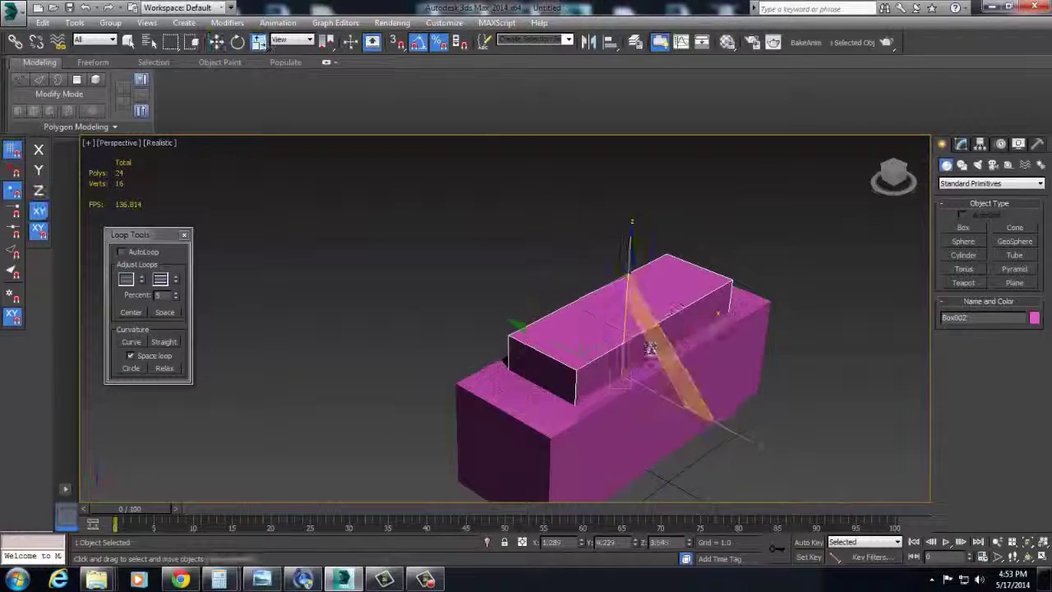
Scale the box copy to 84% along X and 49% along Y
{"action": "middle_click_drag", "start_coordinate": [650, 349], "coordinate": [571, 422], "text": "alt"}
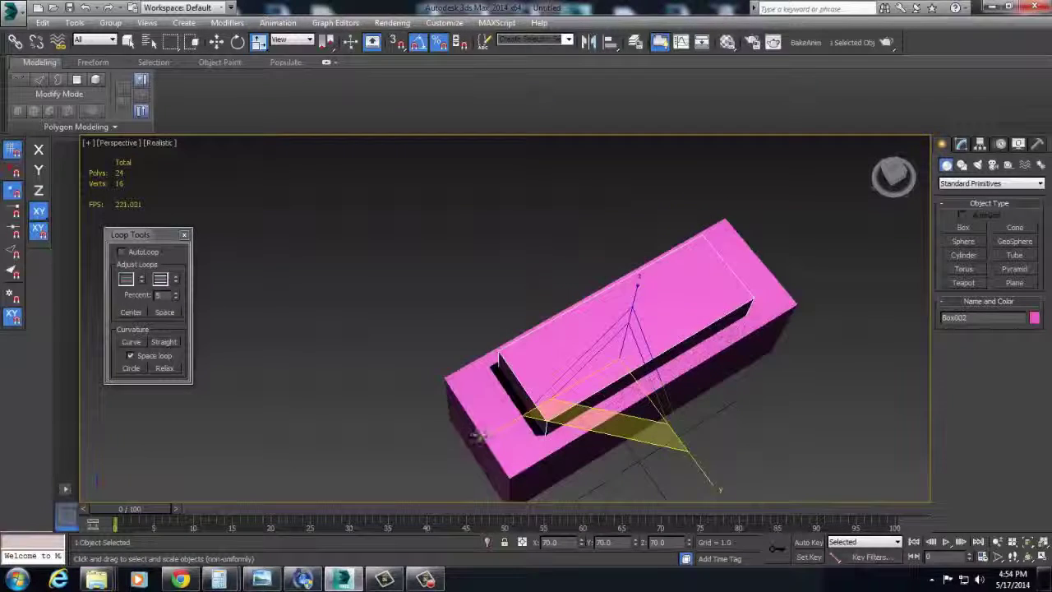
{"action": "left_click_drag", "start_coordinate": [479, 436], "coordinate": [474, 440]}
{"action": "middle_click_drag", "start_coordinate": [476, 442], "coordinate": [548, 394], "text": "alt"}
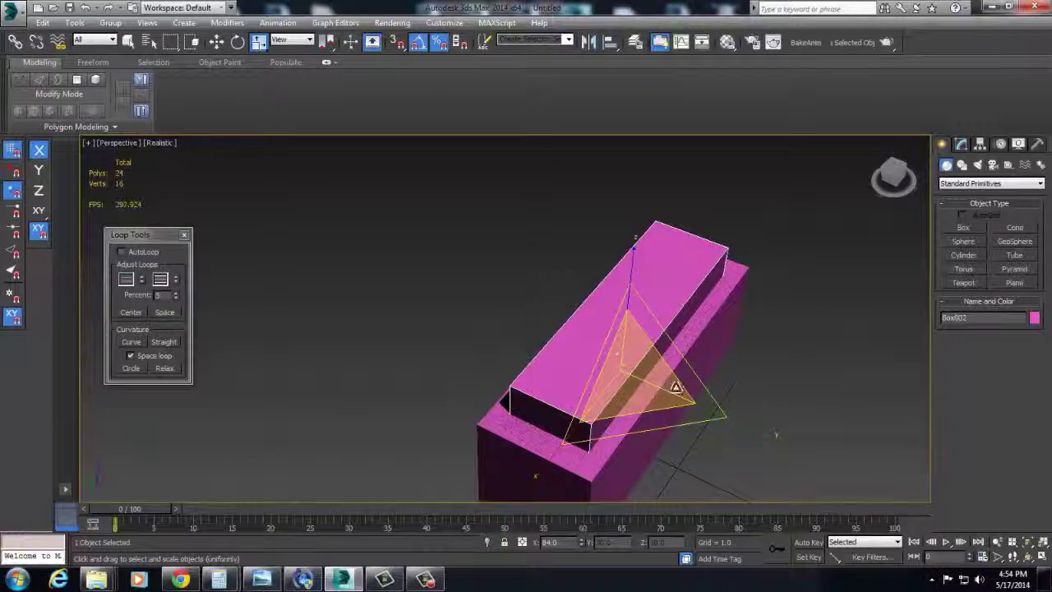
{"action": "left_click_drag", "start_coordinate": [753, 426], "coordinate": [733, 422]}
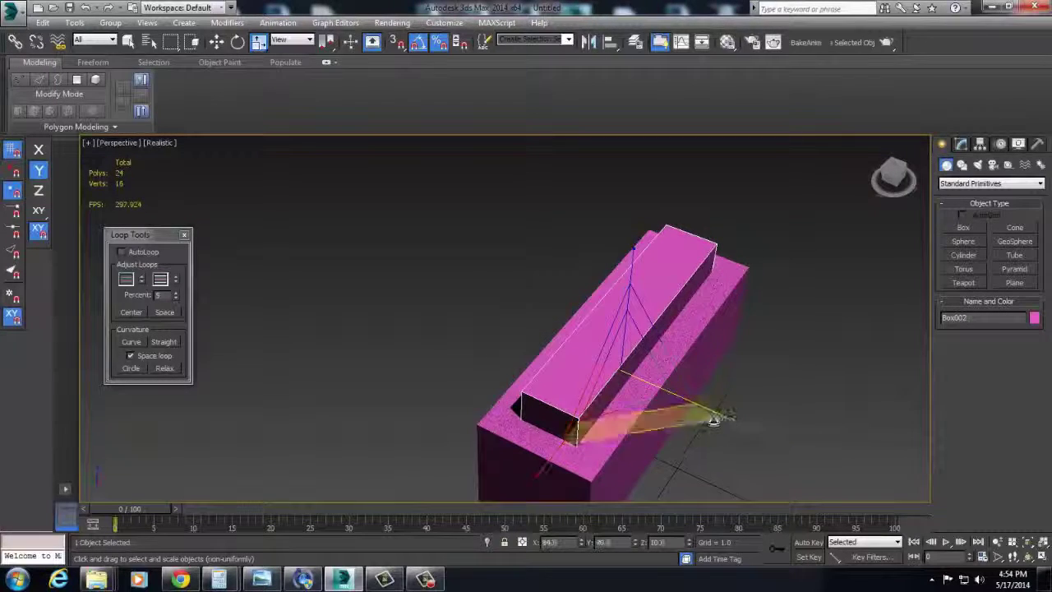
{"action": "middle_click_drag", "start_coordinate": [715, 418], "coordinate": [667, 430], "text": "alt"}
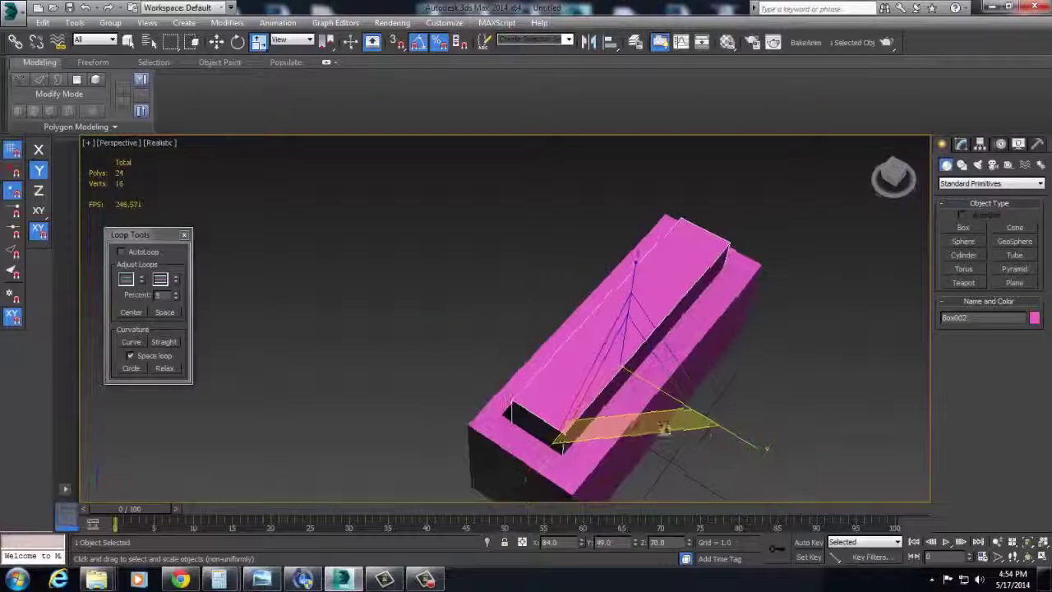
Shorten the box copy slightly along X to widen the margin at both ends of the base box
{"action": "left_click", "coordinate": [530, 460]}
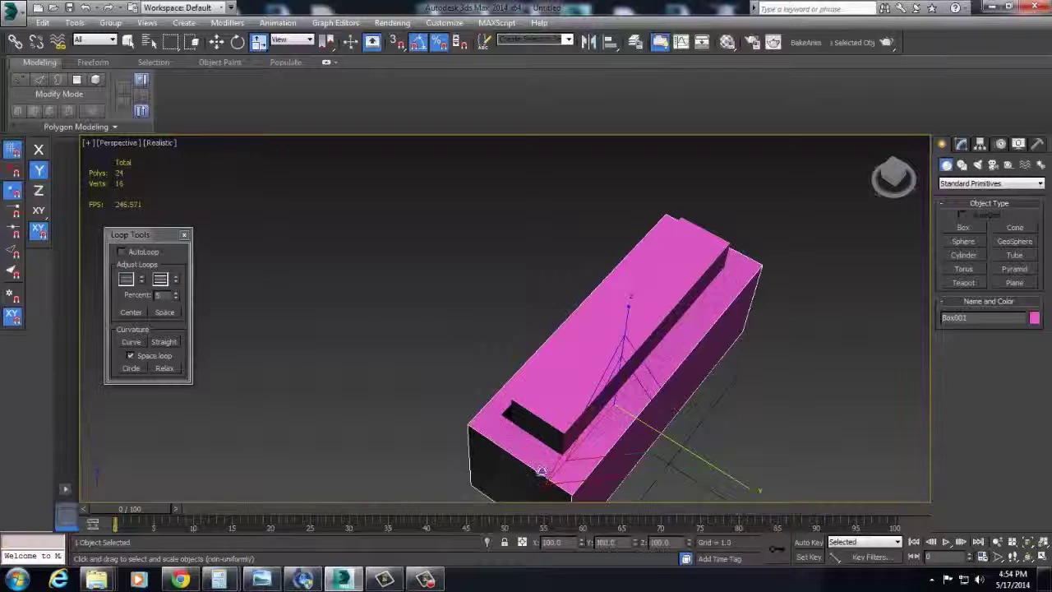
{"action": "left_click_drag", "start_coordinate": [541, 470], "coordinate": [558, 408]}
{"action": "key", "text": "ctrl+z"}
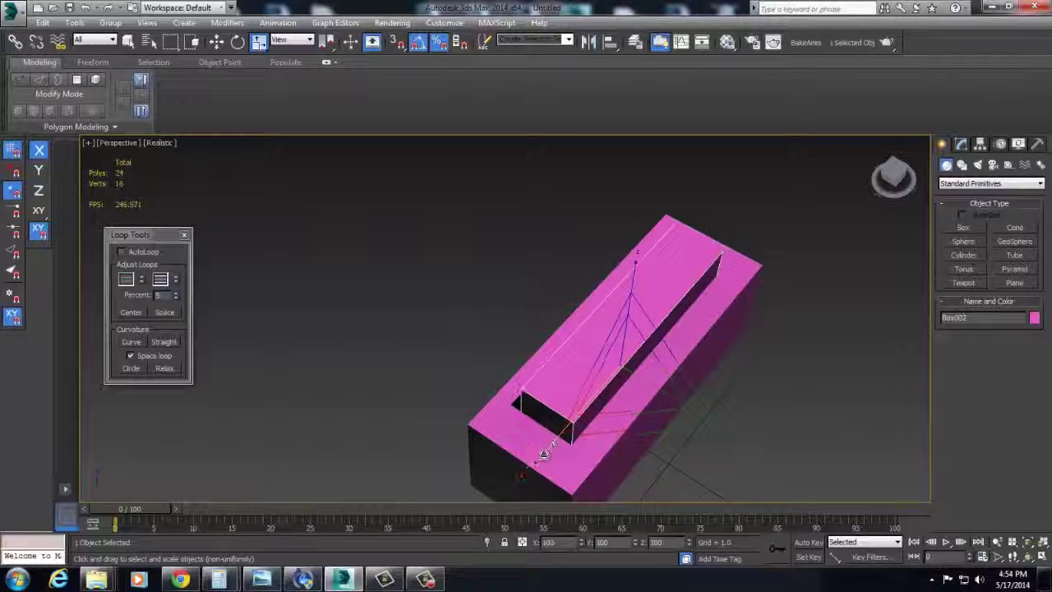
Subtract the smaller box from the base box with a ProBoolean compound object to cut a rectangular recess
{"action": "middle_click_drag", "start_coordinate": [573, 455], "coordinate": [605, 436], "text": "alt"}
{"action": "scroll", "coordinate": [601, 430], "scroll_direction": "up", "scroll_amount": 4}
{"action": "scroll", "coordinate": [605, 437], "scroll_direction": "down", "scroll_amount": 3}
{"action": "middle_click_drag", "start_coordinate": [783, 377], "coordinate": [707, 426]}
{"action": "left_click", "coordinate": [782, 302]}
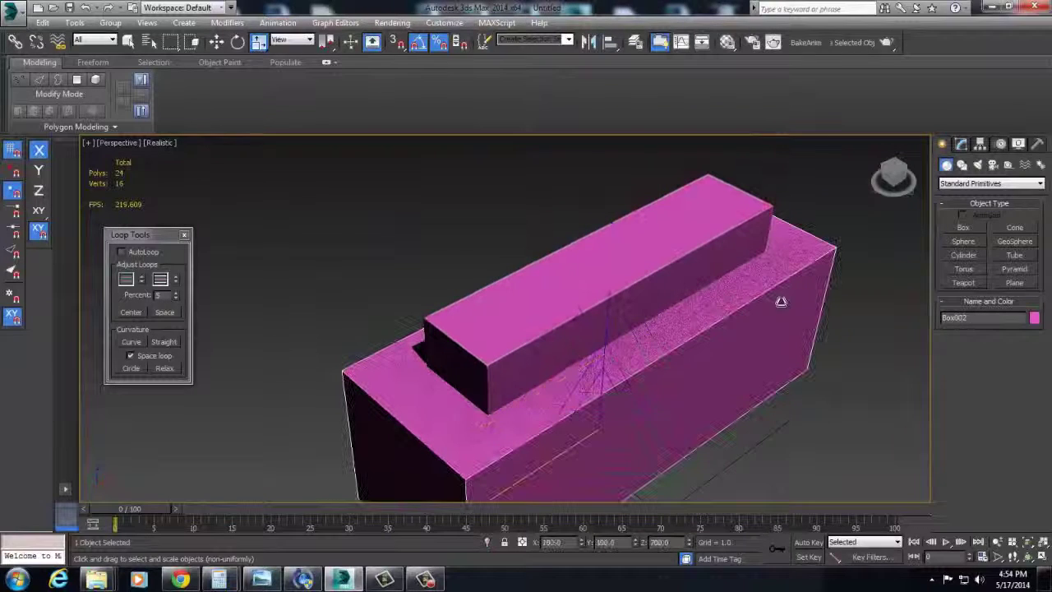
{"action": "left_click", "coordinate": [962, 186]}
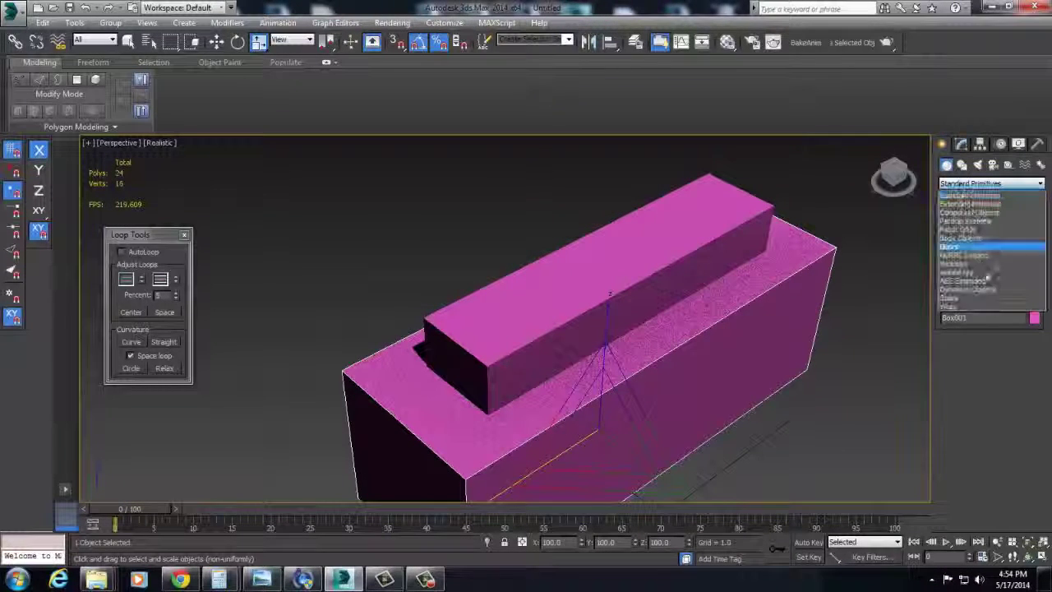
{"action": "left_click", "coordinate": [974, 212]}
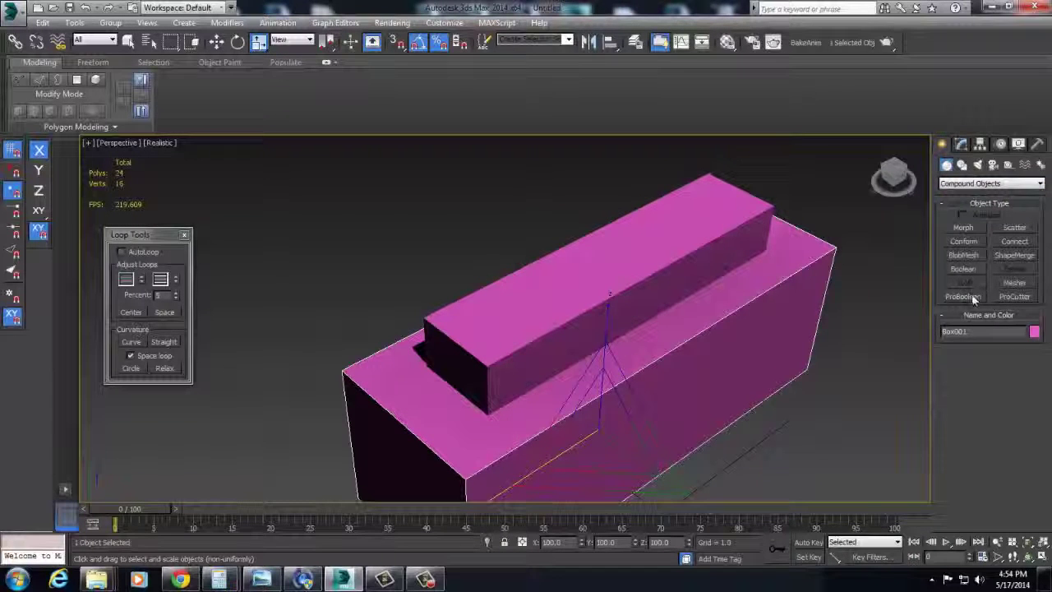
{"action": "left_click", "coordinate": [965, 296]}
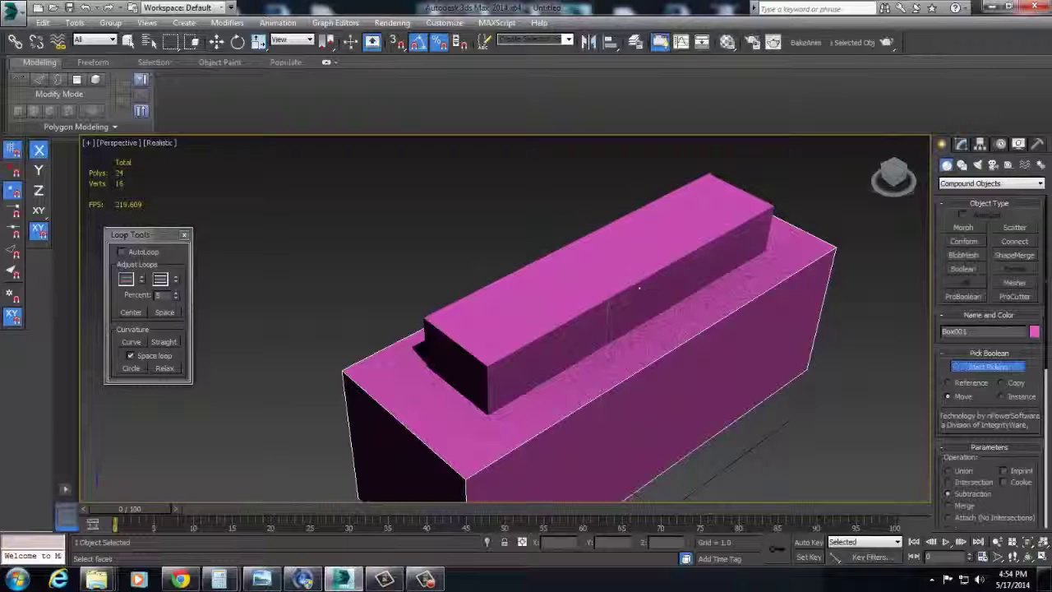
{"action": "left_click", "coordinate": [639, 288]}
Set the ProBoolean's planar edge removal to Remove Only Invisible
{"action": "left_click_drag", "start_coordinate": [984, 473], "coordinate": [975, 366]}
{"action": "left_click_drag", "start_coordinate": [1037, 406], "coordinate": [973, 310]}
{"action": "scroll", "coordinate": [978, 321], "scroll_direction": "down", "scroll_amount": 3}
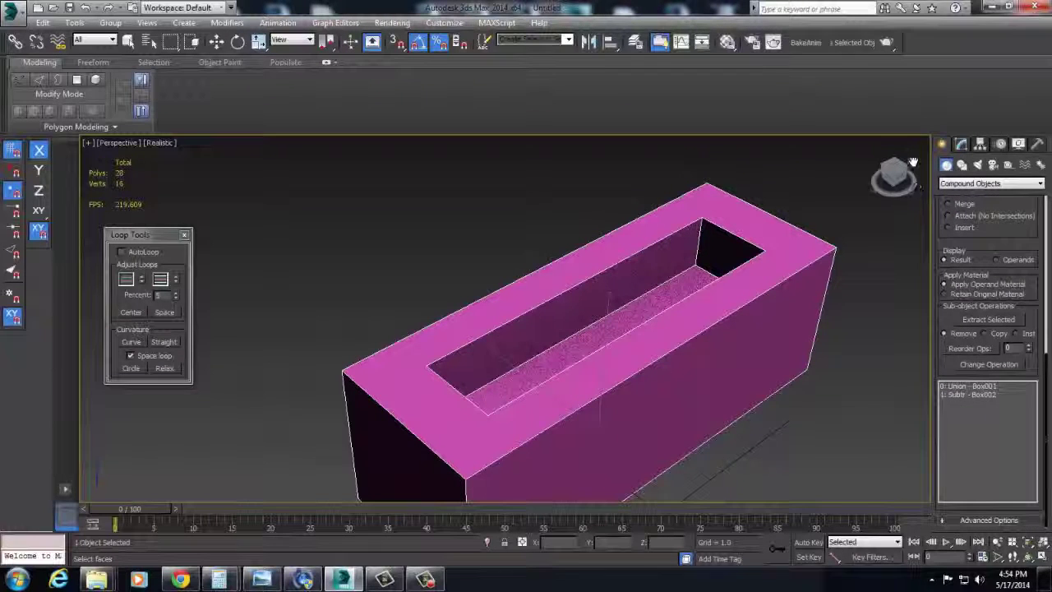
{"action": "left_click", "coordinate": [975, 519]}
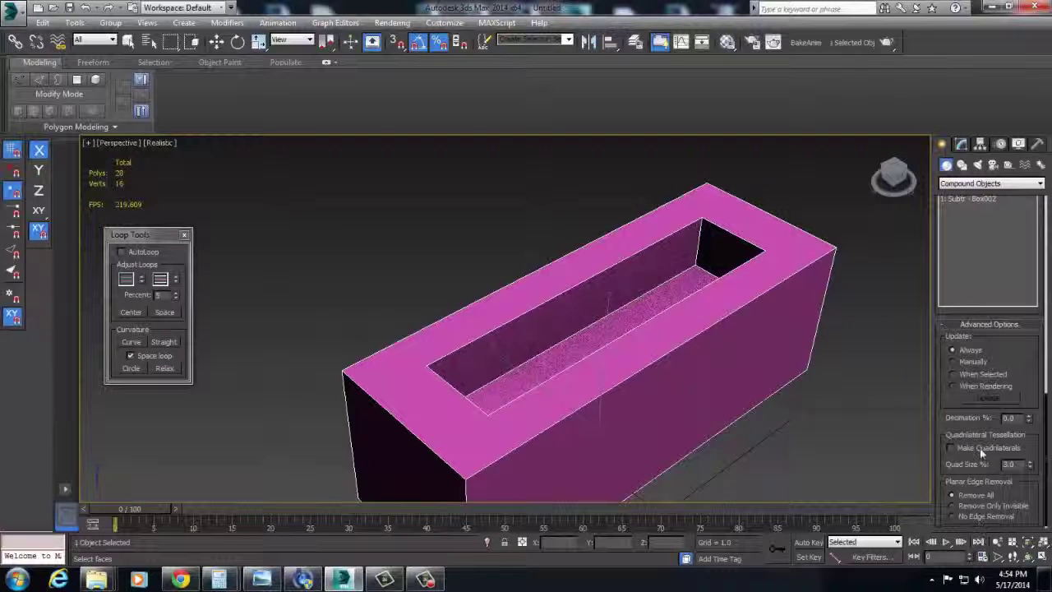
{"action": "left_click", "coordinate": [952, 507]}
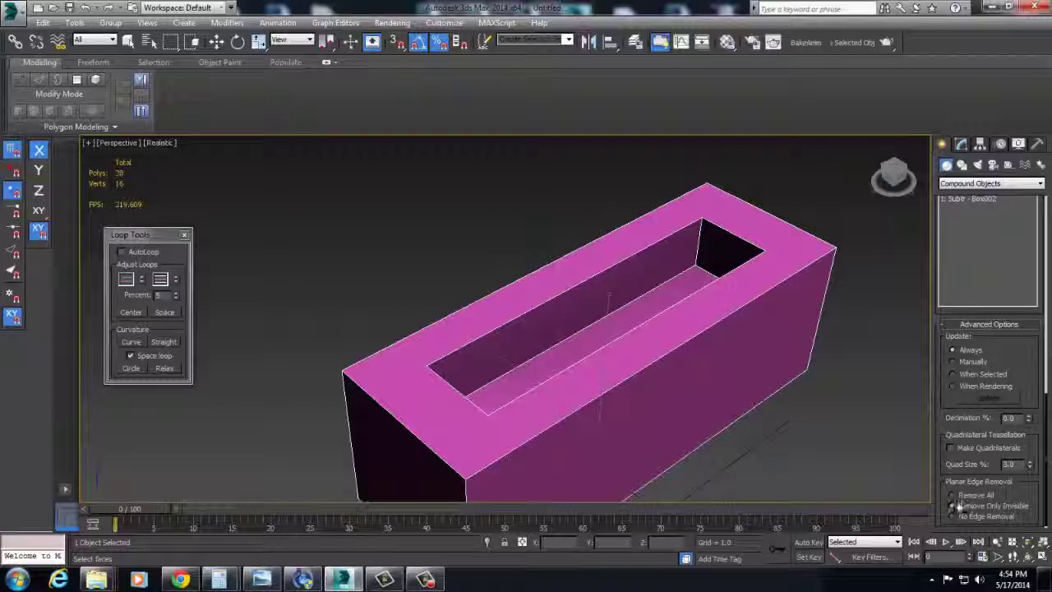
Convert the recessed block to an Editable Poly
{"action": "middle_click_drag", "start_coordinate": [748, 423], "coordinate": [657, 435], "text": "alt"}
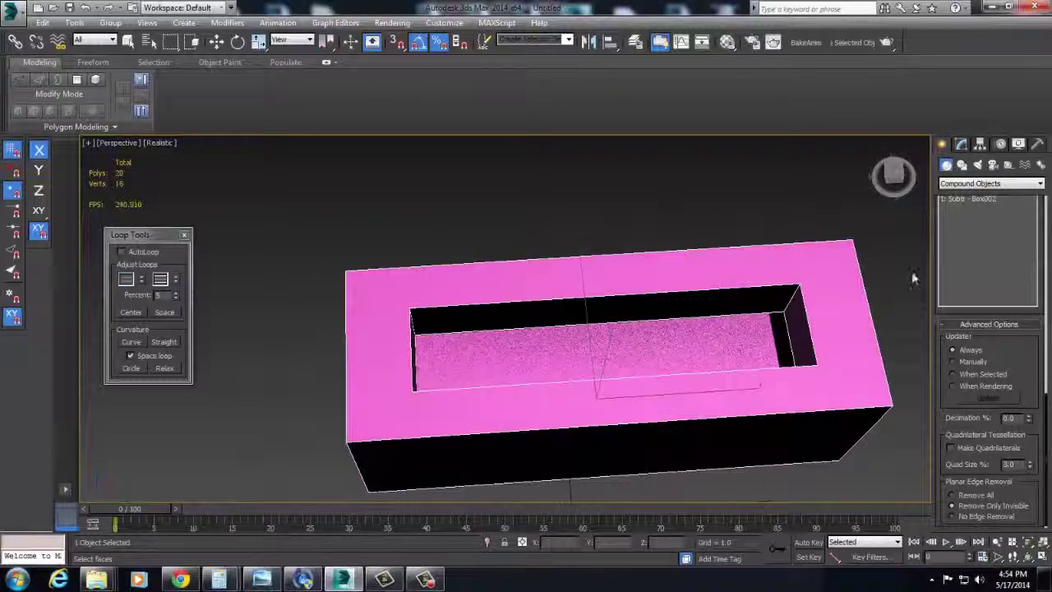
{"action": "key", "text": "w"}
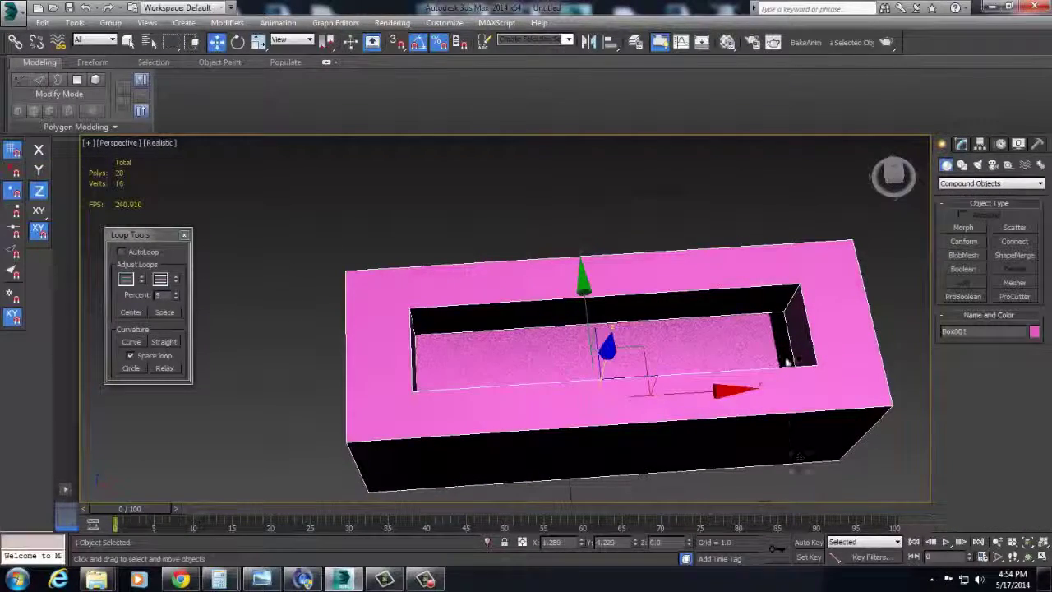
{"action": "right_click", "coordinate": [787, 362]}
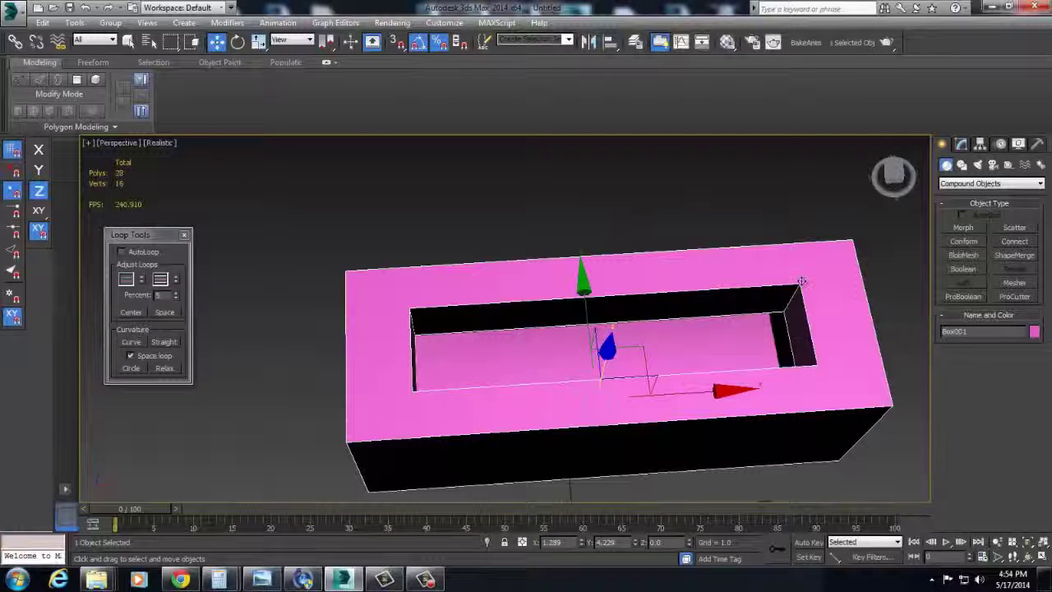
{"action": "scroll", "coordinate": [743, 348], "scroll_direction": "up", "scroll_amount": 3}
{"action": "middle_click_drag", "start_coordinate": [683, 338], "coordinate": [698, 266], "text": "alt"}
{"action": "right_click", "coordinate": [697, 266]}
{"action": "mouse_move", "coordinate": [751, 399]}
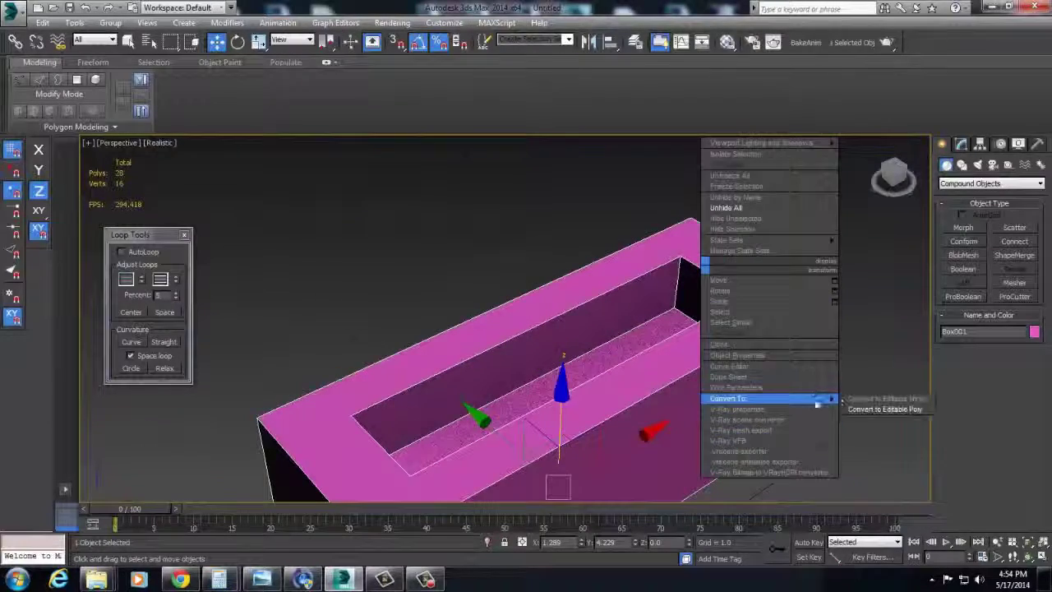
{"action": "left_click", "coordinate": [884, 407]}
Connect the outer and inner corner vertices of the top face at three of the recess's corners
{"action": "key", "text": "1"}
{"action": "middle_click_drag", "start_coordinate": [617, 352], "coordinate": [668, 350]}
{"action": "left_click_drag", "start_coordinate": [750, 274], "coordinate": [750, 276]}
{"action": "key", "text": "ctrl+shift+e"}
{"action": "middle_click_drag", "start_coordinate": [611, 359], "coordinate": [435, 344], "text": "alt"}
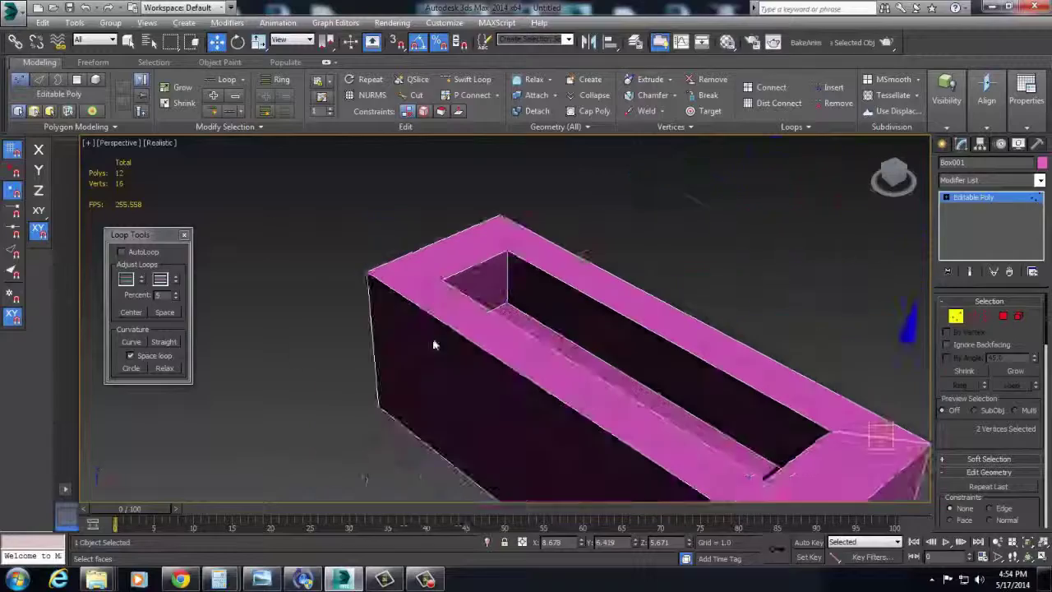
{"action": "left_click_drag", "start_coordinate": [513, 262], "coordinate": [517, 266]}
{"action": "key", "text": "ctrl+shift+e"}
{"action": "middle_click_drag", "start_coordinate": [457, 308], "coordinate": [341, 299], "text": "alt"}
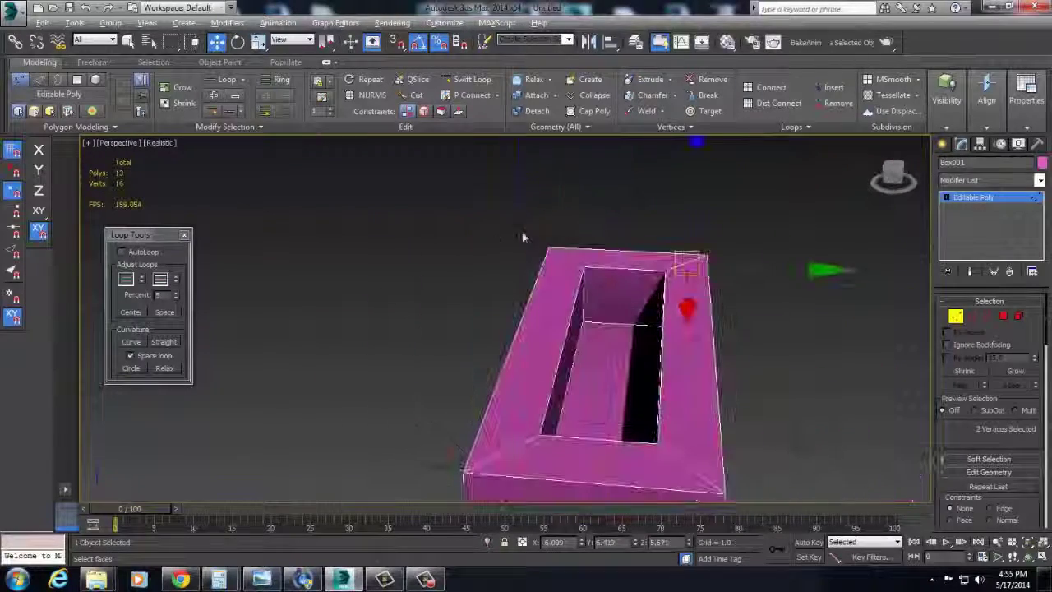
{"action": "left_click_drag", "start_coordinate": [522, 211], "coordinate": [599, 279]}
{"action": "key", "text": "ctrl+shift+e"}
{"action": "middle_click_drag", "start_coordinate": [608, 303], "coordinate": [652, 339], "text": "alt"}
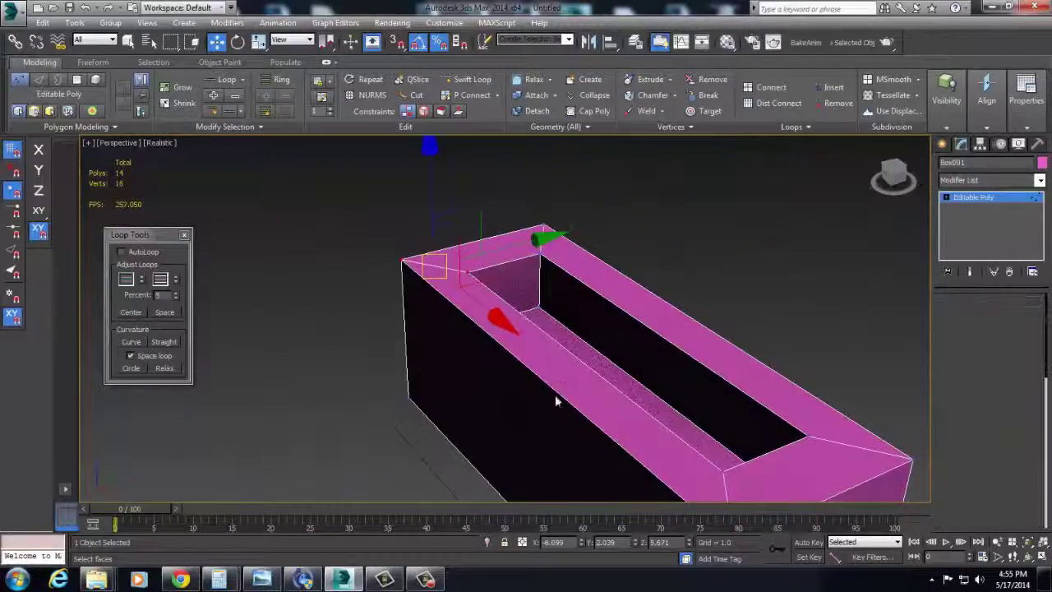
Chamfer the outer and inner edge loops of the block's top rim by a small amount
{"action": "key", "text": "2"}
{"action": "double_click", "coordinate": [557, 393]}
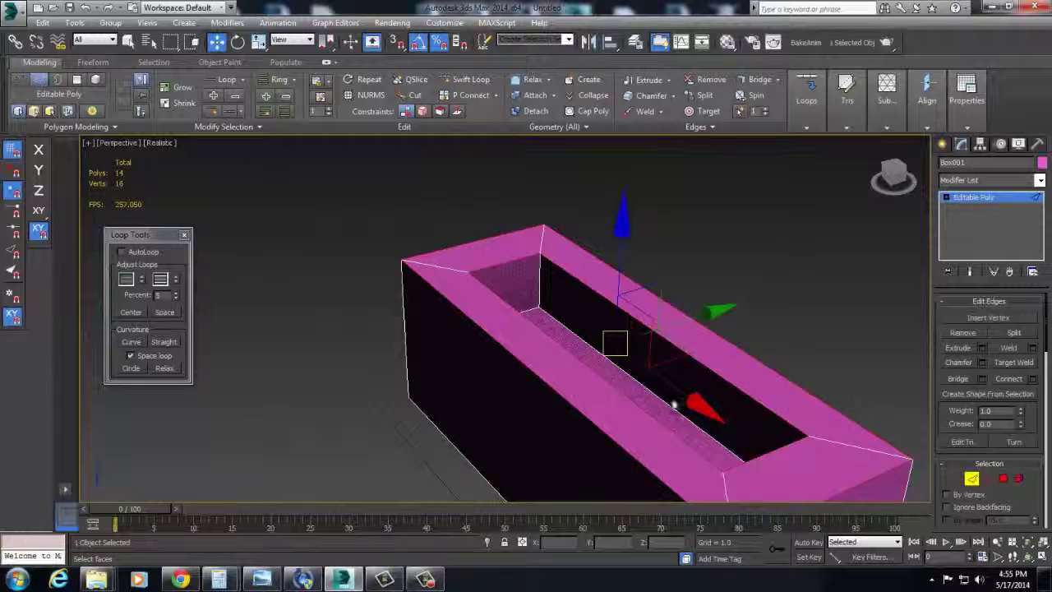
{"action": "right_click", "coordinate": [720, 353]}
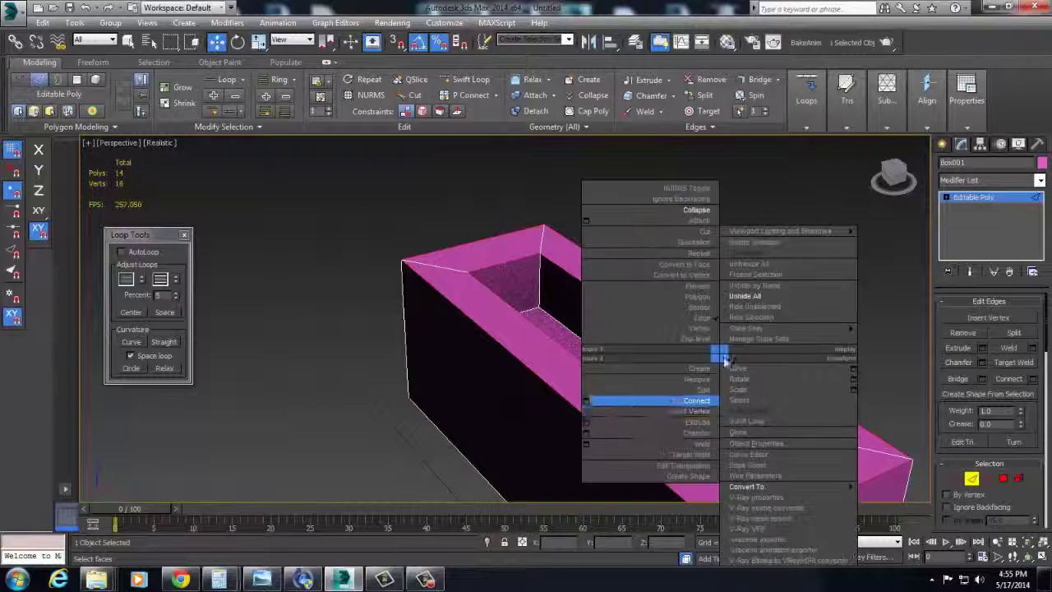
{"action": "left_click", "coordinate": [589, 436]}
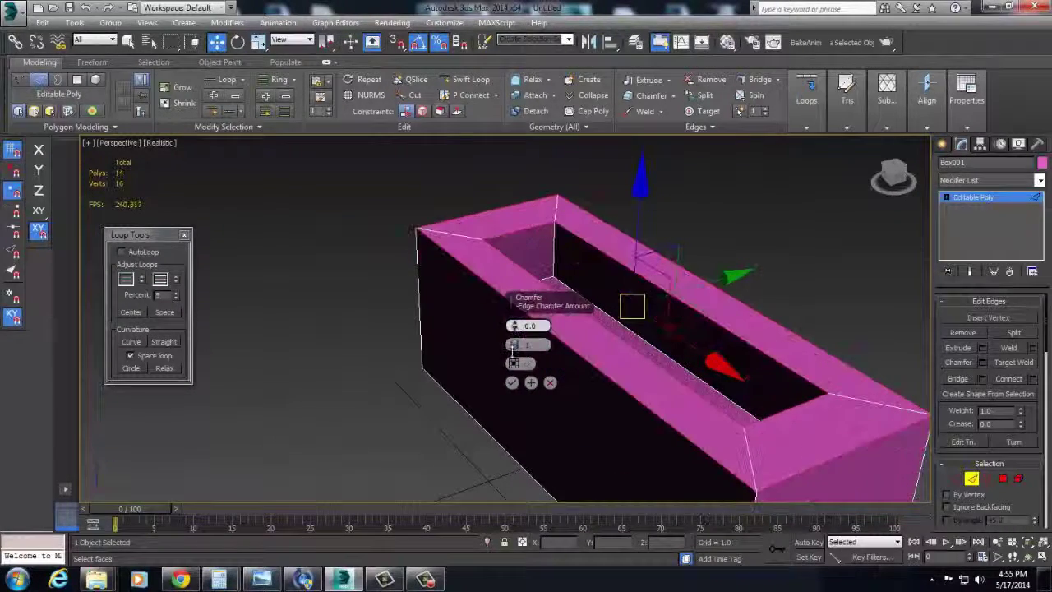
{"action": "left_click_drag", "start_coordinate": [513, 327], "coordinate": [515, 346]}
{"action": "middle_click_drag", "start_coordinate": [567, 375], "coordinate": [545, 455], "text": "alt"}
{"action": "left_click", "coordinate": [511, 388]}
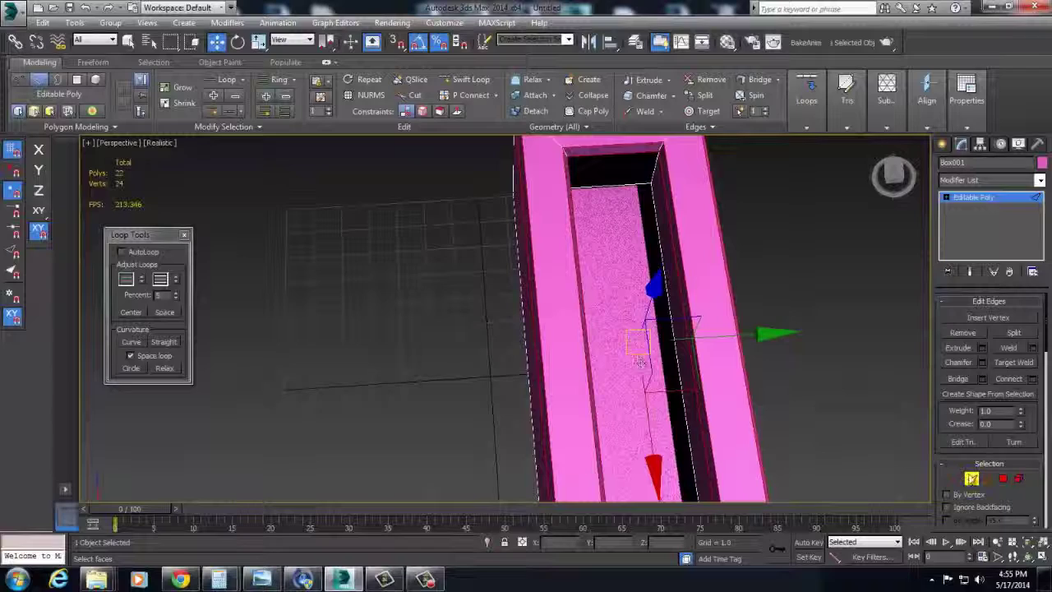
Create a cylinder about 2.68 in radius and 2.24 high at the block's front edge, with 1 height segment
{"action": "key", "text": "2"}
{"action": "left_click", "coordinate": [834, 367]}
{"action": "left_click", "coordinate": [944, 147]}
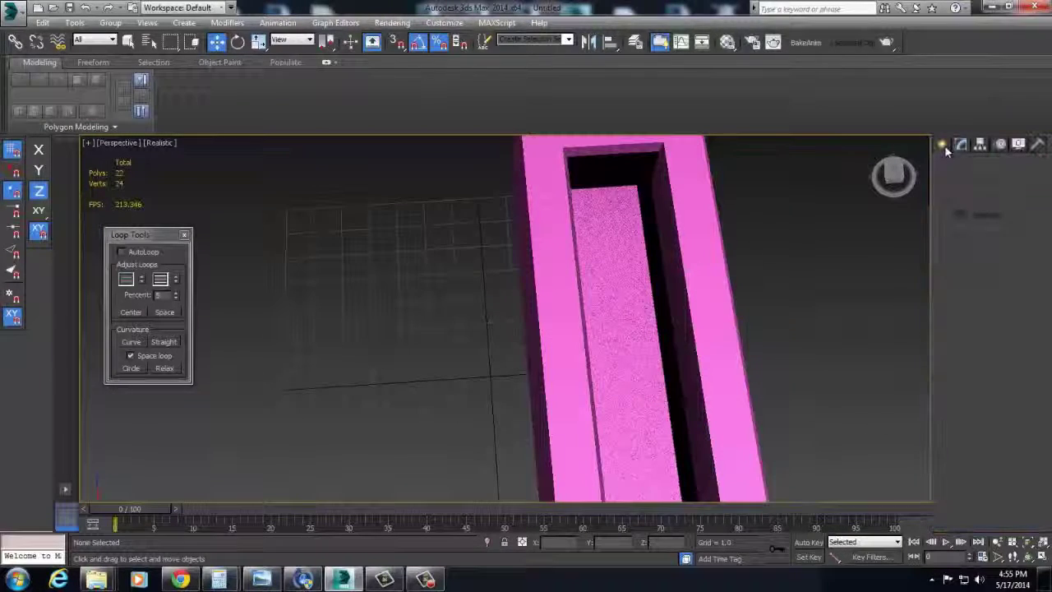
{"action": "left_click", "coordinate": [942, 145]}
{"action": "left_click", "coordinate": [964, 255]}
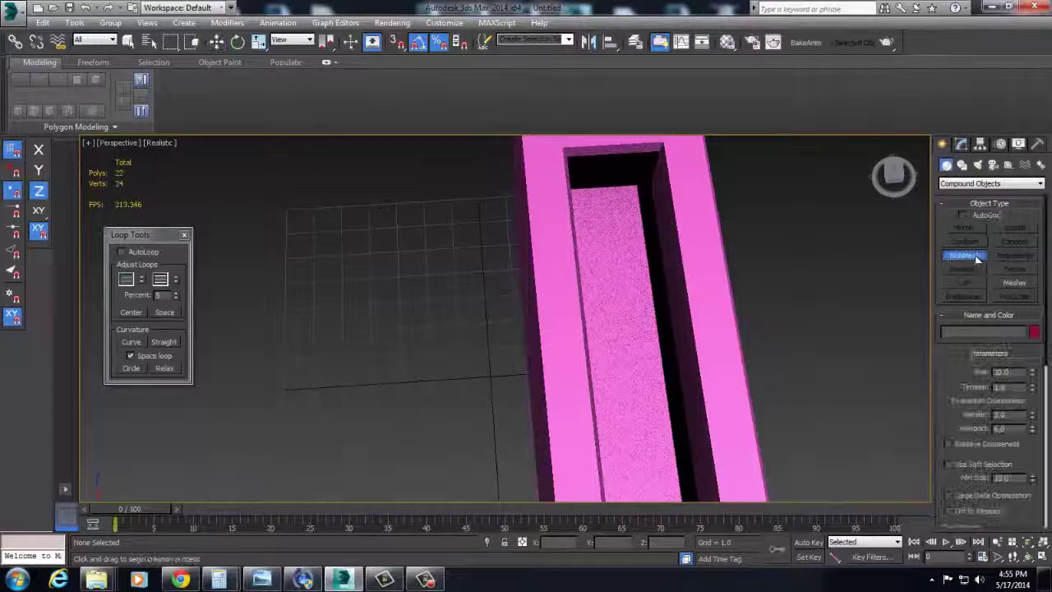
{"action": "left_click", "coordinate": [987, 184]}
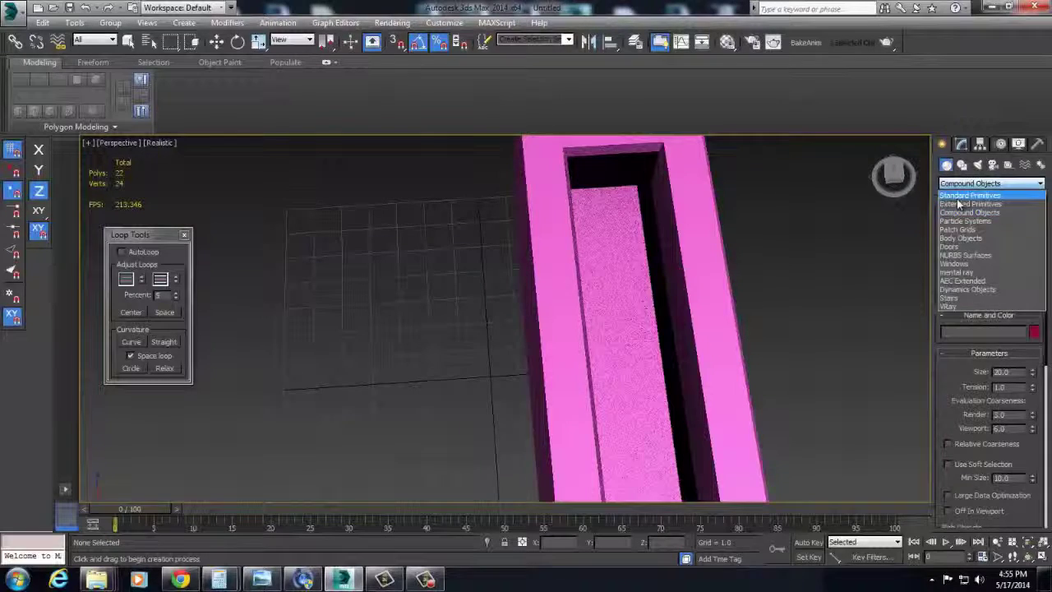
{"action": "left_click", "coordinate": [970, 194]}
{"action": "left_click", "coordinate": [965, 256]}
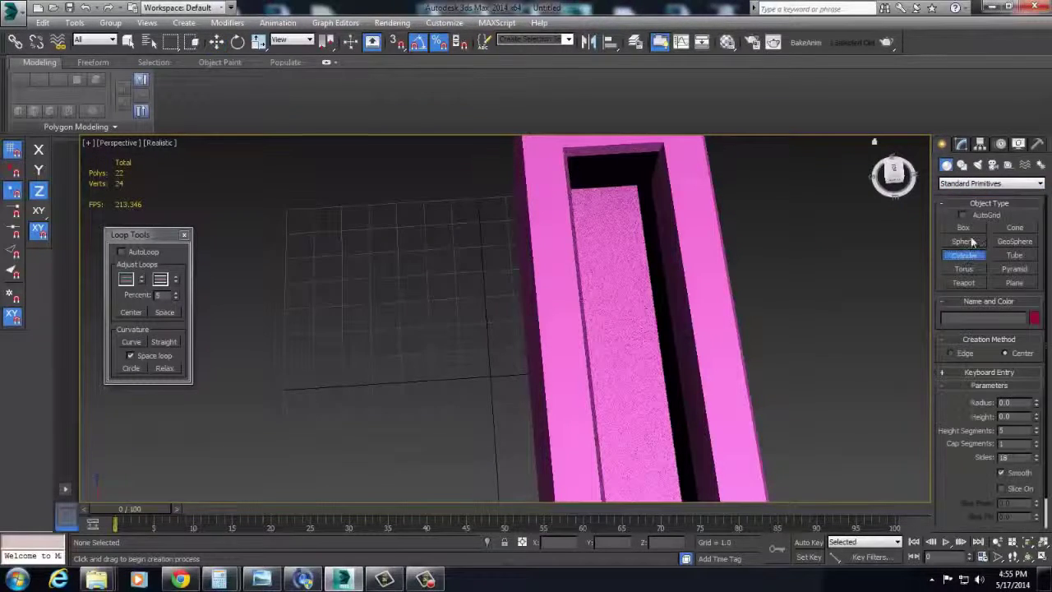
{"action": "key", "text": "t"}
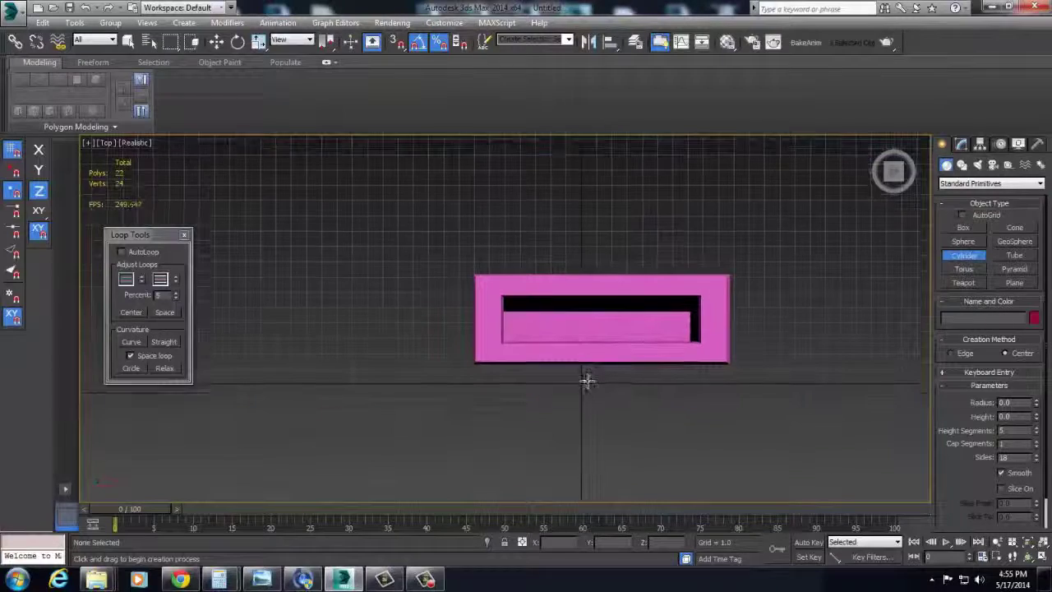
{"action": "left_click_drag", "start_coordinate": [587, 380], "coordinate": [606, 417]}
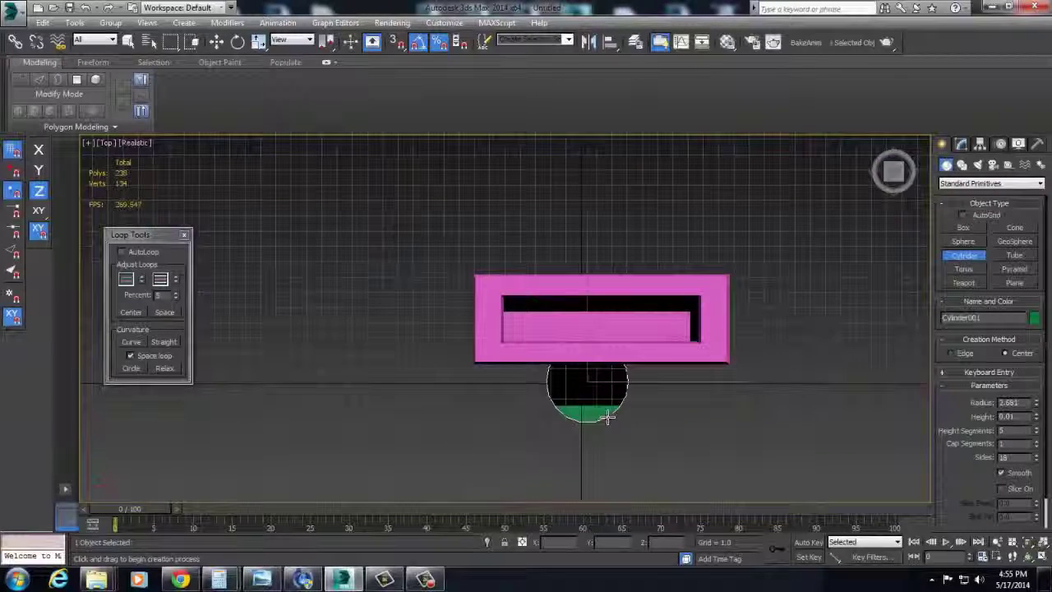
{"action": "middle_click_drag", "start_coordinate": [610, 380], "coordinate": [652, 244], "text": "alt"}
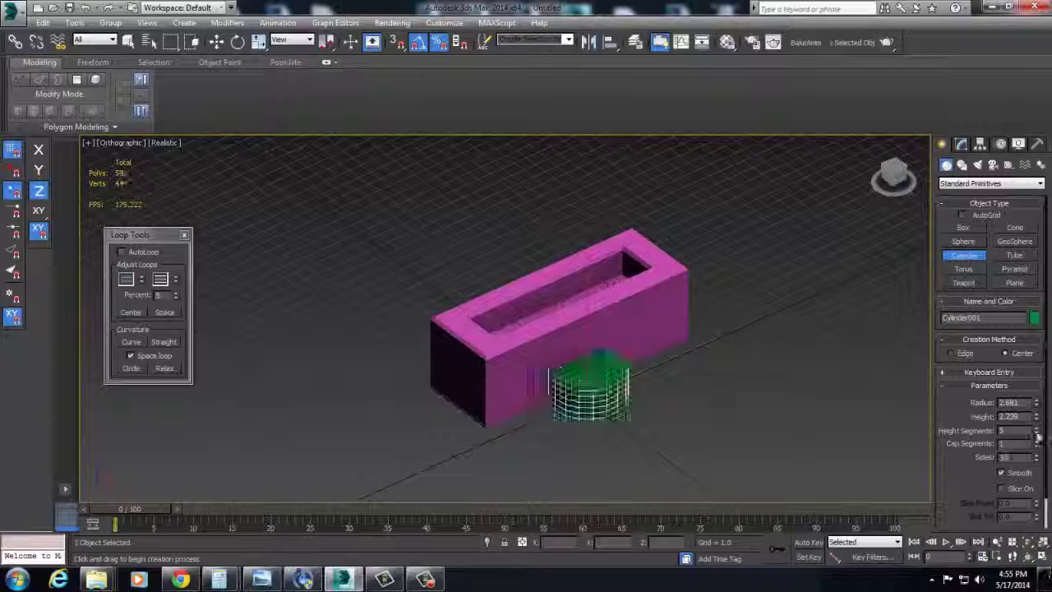
{"action": "scroll", "coordinate": [650, 191], "scroll_direction": "up", "scroll_amount": 3}
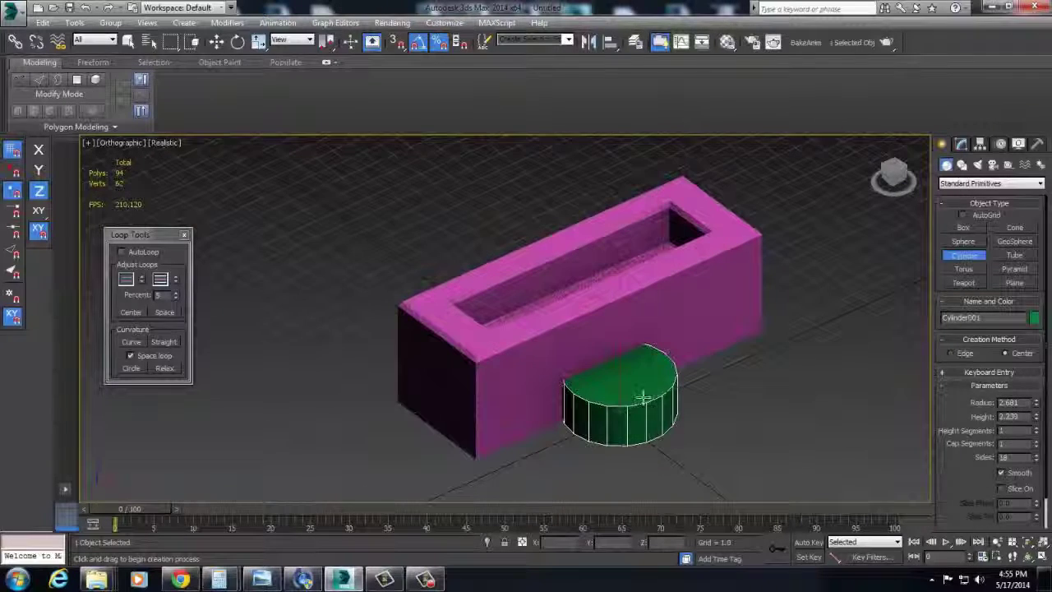
Flatten the cylinder to 40% of its height and clone it as a narrower, taller cylinder at its centre
{"action": "key", "text": "w"}
{"action": "key", "text": "r"}
{"action": "left_click_drag", "start_coordinate": [622, 317], "coordinate": [627, 374]}
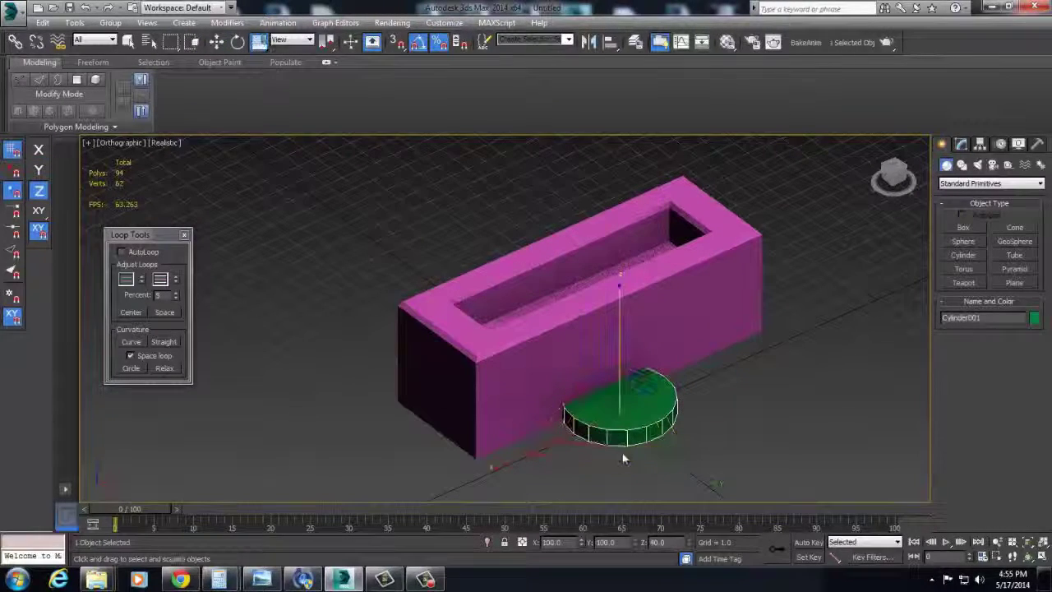
{"action": "left_click_drag", "start_coordinate": [623, 457], "coordinate": [623, 423]}
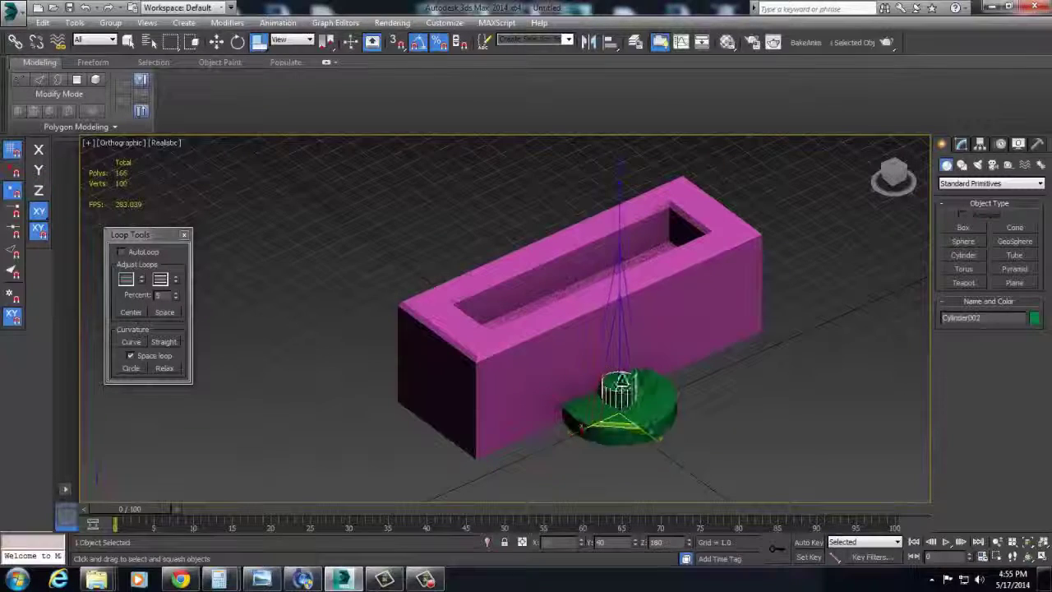
{"action": "key", "text": "Return"}
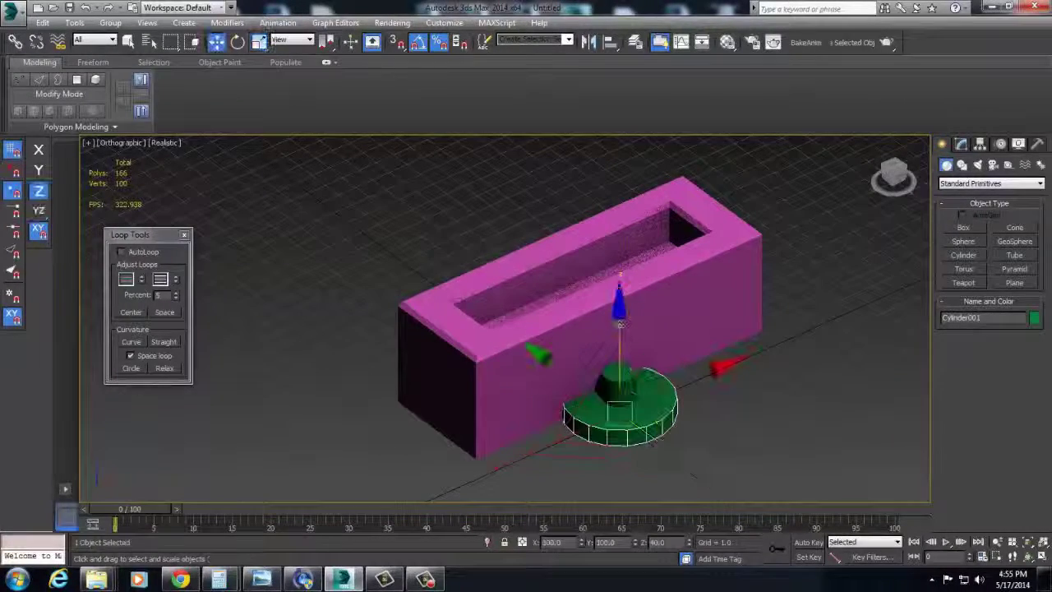
Clone the base disc above the original, flatten the copy to 16% height and reduce its diameter
{"action": "scroll", "coordinate": [617, 307], "scroll_direction": "up", "scroll_amount": 5}
{"action": "key", "text": "r"}
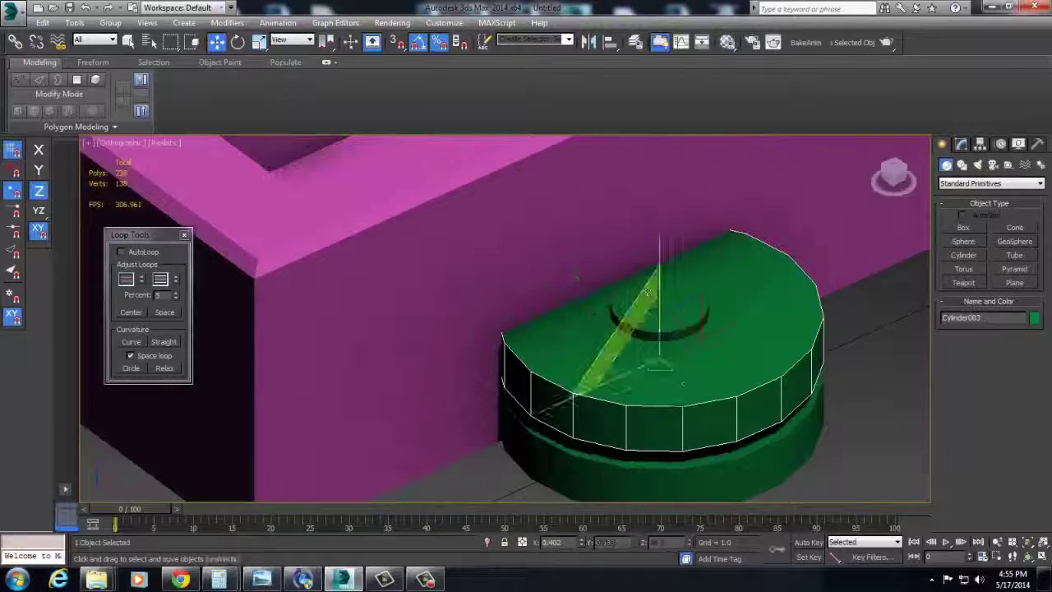
{"action": "left_click_drag", "start_coordinate": [662, 292], "coordinate": [662, 293]}
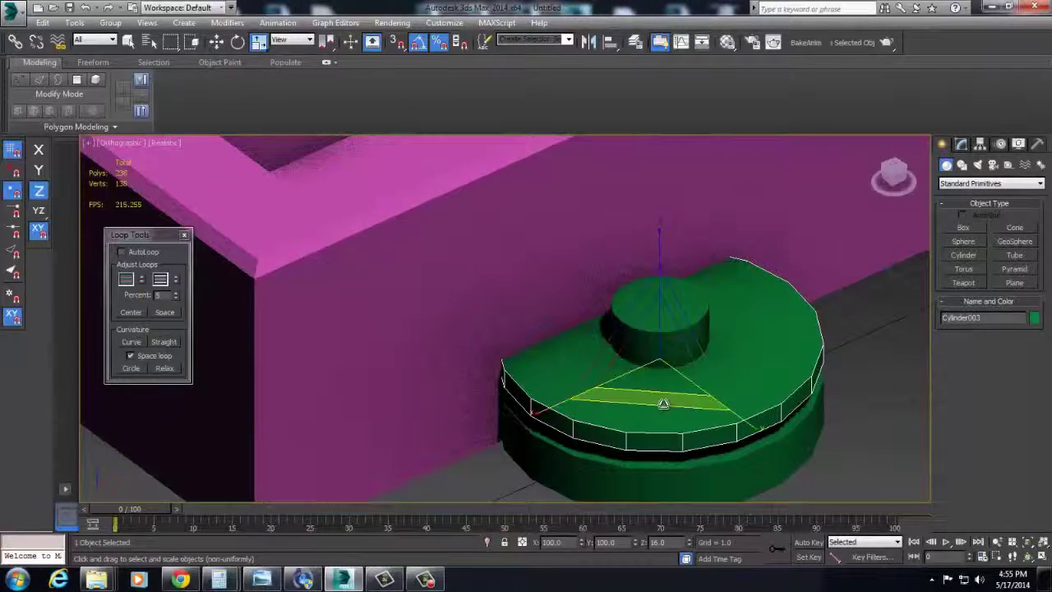
{"action": "left_click_drag", "start_coordinate": [664, 403], "coordinate": [668, 379]}
Stretch the narrow central cylinder taller and lower it so that it passes through both discs
{"action": "left_click", "coordinate": [681, 329]}
{"action": "scroll", "coordinate": [676, 304], "scroll_direction": "down", "scroll_amount": 4}
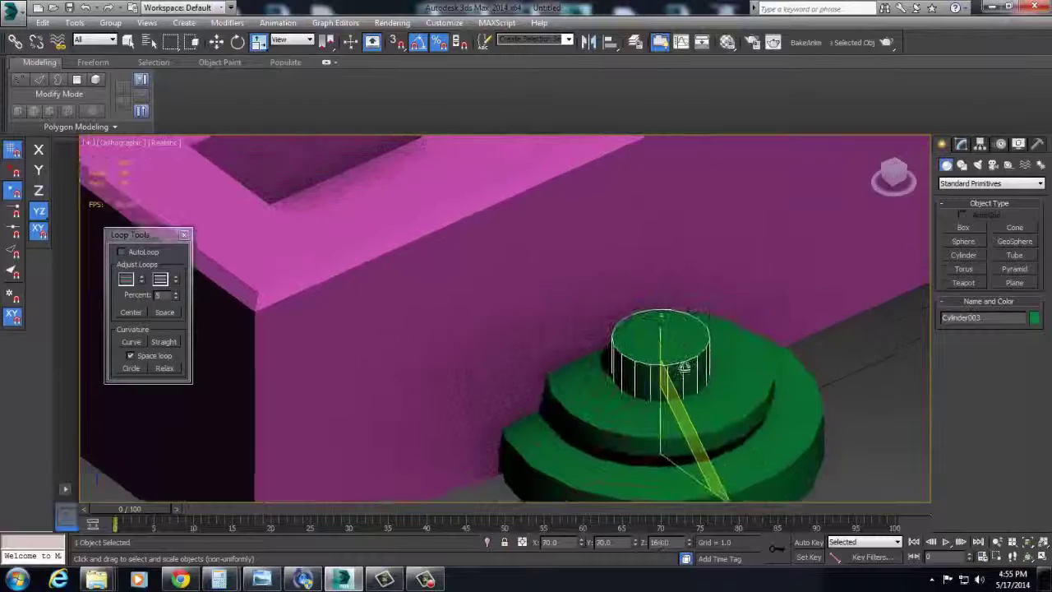
{"action": "left_click_drag", "start_coordinate": [673, 293], "coordinate": [674, 263]}
{"action": "middle_click_drag", "start_coordinate": [676, 267], "coordinate": [706, 258], "text": "alt"}
{"action": "key", "text": "w"}
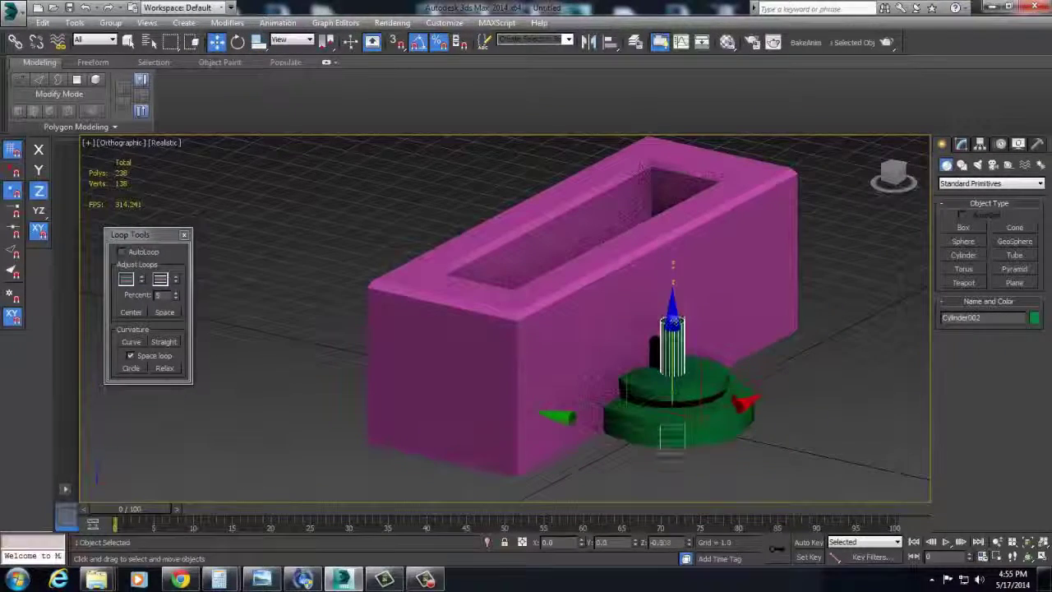
{"action": "middle_click_drag", "start_coordinate": [705, 377], "coordinate": [743, 378], "text": "alt"}
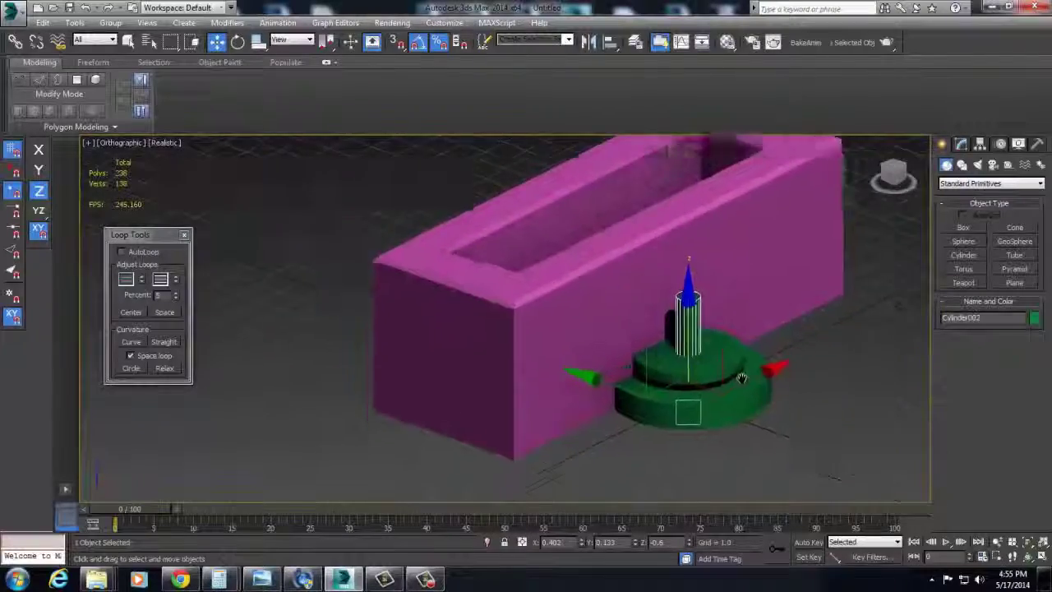
Collapse the base disc, the smaller disc and the central cylinder into a single mesh object
{"action": "scroll", "coordinate": [732, 403], "scroll_direction": "up", "scroll_amount": 4}
{"action": "left_click", "coordinate": [717, 446]}
{"action": "middle_click_drag", "start_coordinate": [756, 444], "coordinate": [819, 388], "text": "alt"}
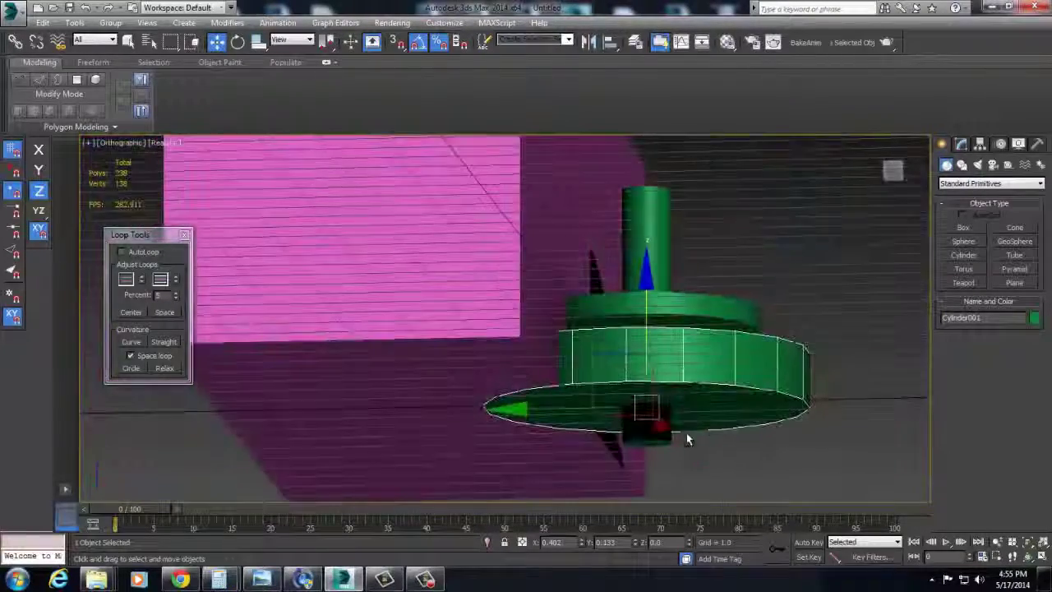
{"action": "left_click", "coordinate": [662, 434], "text": "ctrl"}
{"action": "left_click", "coordinate": [707, 324], "text": "ctrl"}
{"action": "middle_click_drag", "start_coordinate": [708, 324], "coordinate": [695, 378], "text": "alt"}
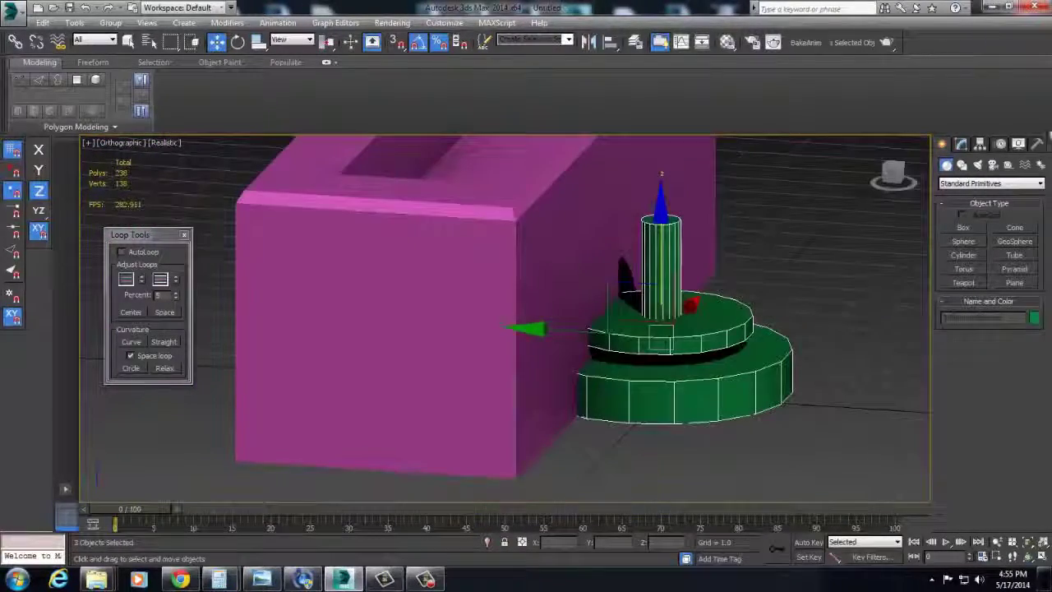
{"action": "left_click", "coordinate": [1039, 145]}
{"action": "left_click", "coordinate": [1017, 248]}
{"action": "left_click", "coordinate": [966, 397]}
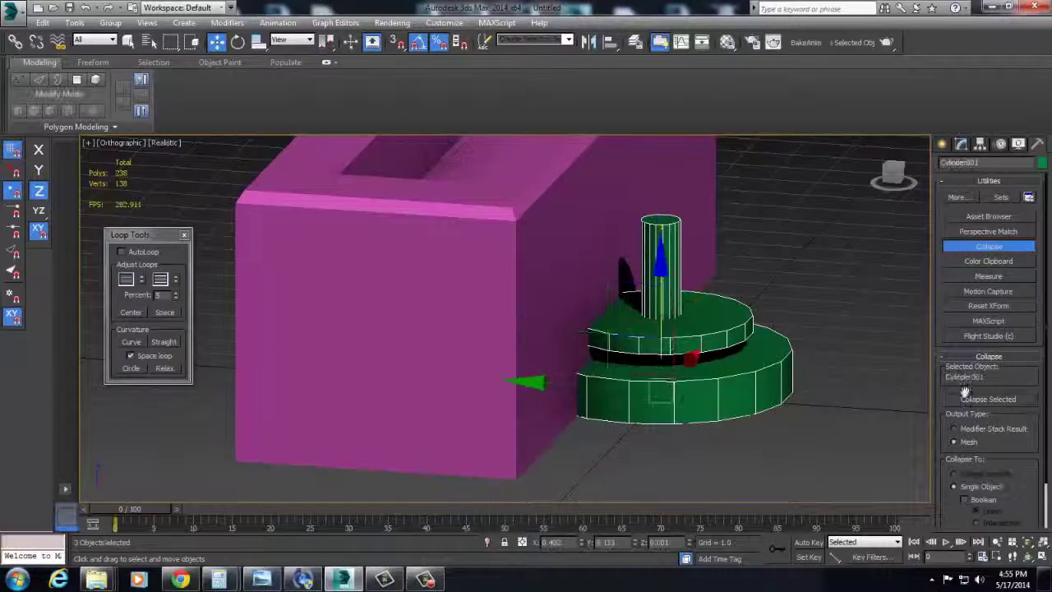
Scale the combined cylinders down uniformly and move them within the recess's outline in the top view
{"action": "middle_click_drag", "start_coordinate": [686, 361], "coordinate": [767, 439], "text": "alt"}
{"action": "scroll", "coordinate": [641, 390], "scroll_direction": "down", "scroll_amount": 2}
{"action": "key", "text": "t"}
{"action": "scroll", "coordinate": [677, 349], "scroll_direction": "up", "scroll_amount": 10}
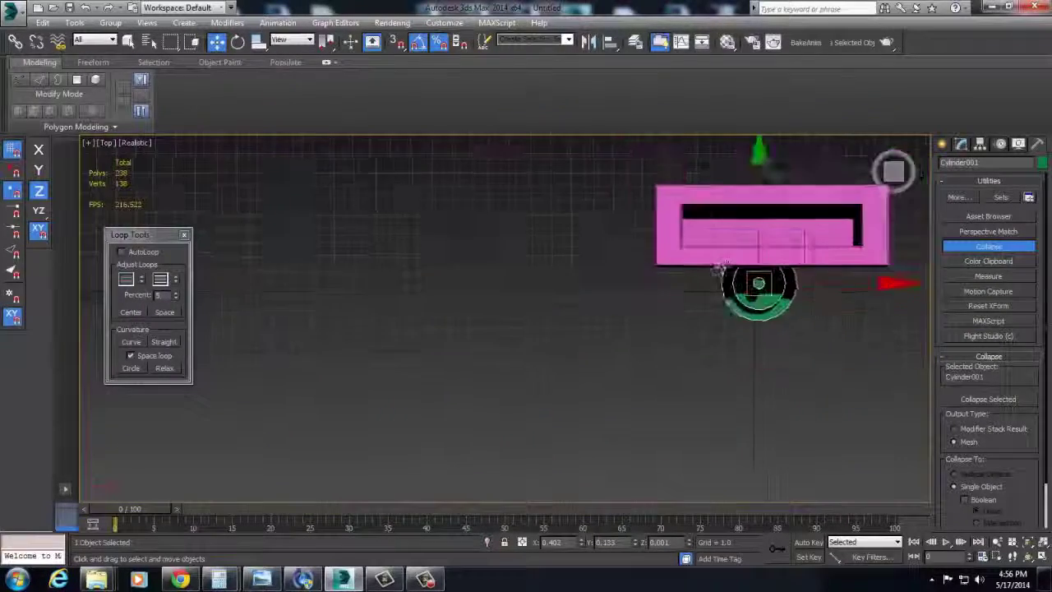
{"action": "middle_click_drag", "start_coordinate": [789, 288], "coordinate": [737, 349]}
{"action": "scroll", "coordinate": [737, 349], "scroll_direction": "up", "scroll_amount": 4}
{"action": "key", "text": "r"}
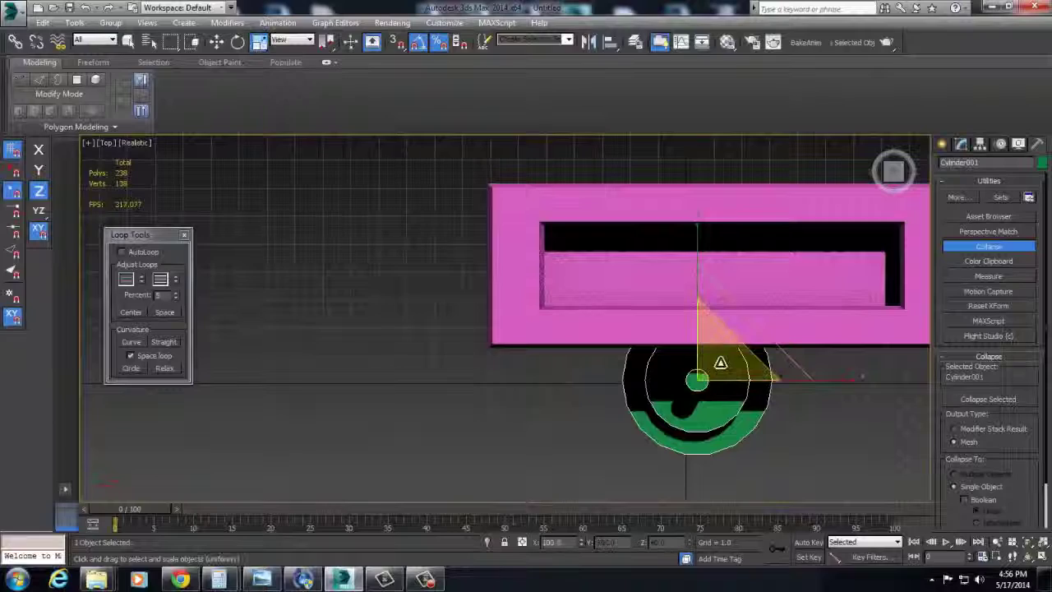
{"action": "left_click_drag", "start_coordinate": [720, 362], "coordinate": [712, 401]}
{"action": "key", "text": "w"}
{"action": "left_click_drag", "start_coordinate": [749, 337], "coordinate": [771, 242]}
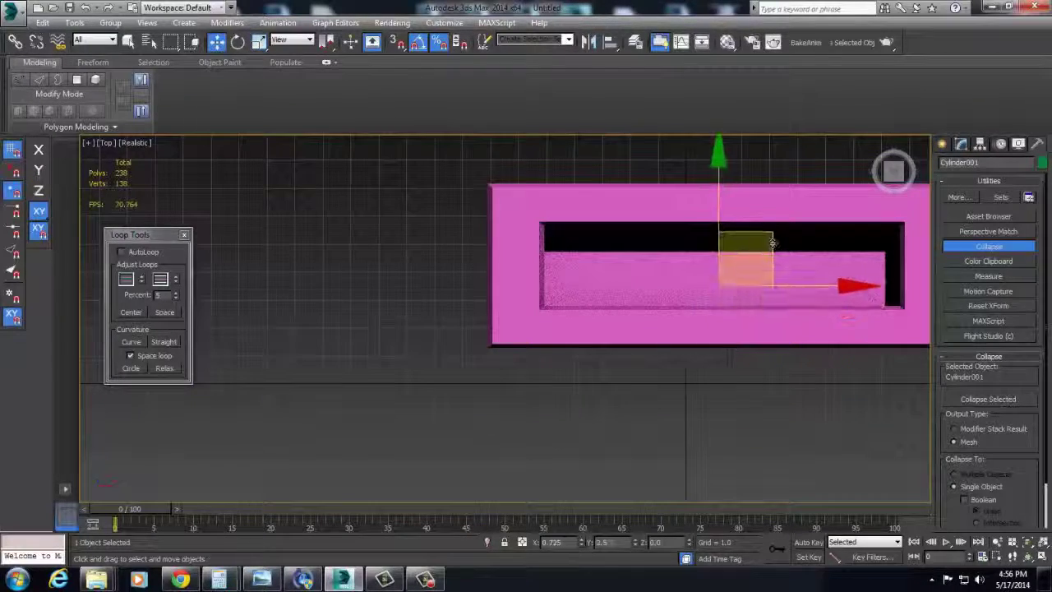
Raise the combined cylinders vertically by about 4 units into the block's recess
{"action": "middle_click_drag", "start_coordinate": [683, 305], "coordinate": [711, 224], "text": "alt"}
{"action": "middle_click_drag", "start_coordinate": [711, 224], "coordinate": [704, 311]}
{"action": "left_click_drag", "start_coordinate": [711, 304], "coordinate": [711, 220]}
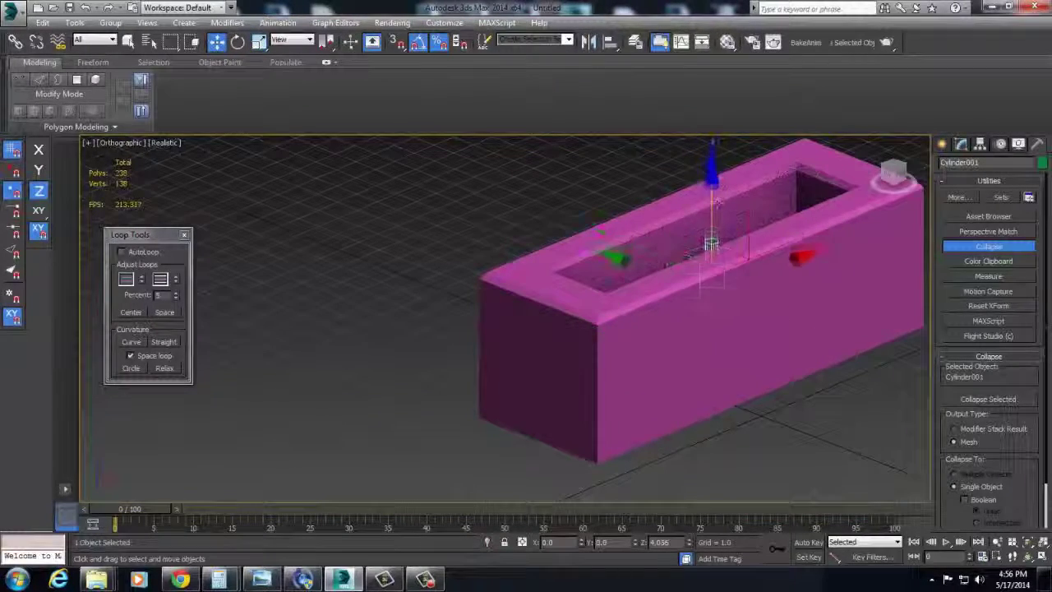
Turn the combined cylinders upside down by rotating them -180 degrees about the Y axis
{"action": "middle_click_drag", "start_coordinate": [691, 219], "coordinate": [705, 255], "text": "alt"}
{"action": "scroll", "coordinate": [705, 254], "scroll_direction": "up", "scroll_amount": 4}
{"action": "key", "text": "e"}
{"action": "mouse_move", "coordinate": [704, 280]}
{"action": "left_mouse_down"}
{"action": "mouse_move", "coordinate": [674, 350]}
{"action": "mouse_move", "coordinate": [696, 362]}
{"action": "mouse_move", "coordinate": [689, 411]}
{"action": "left_mouse_up"}
{"action": "key", "text": "ctrl+z"}
{"action": "key", "text": "ctrl+z"}
{"action": "double_click", "coordinate": [606, 543]}
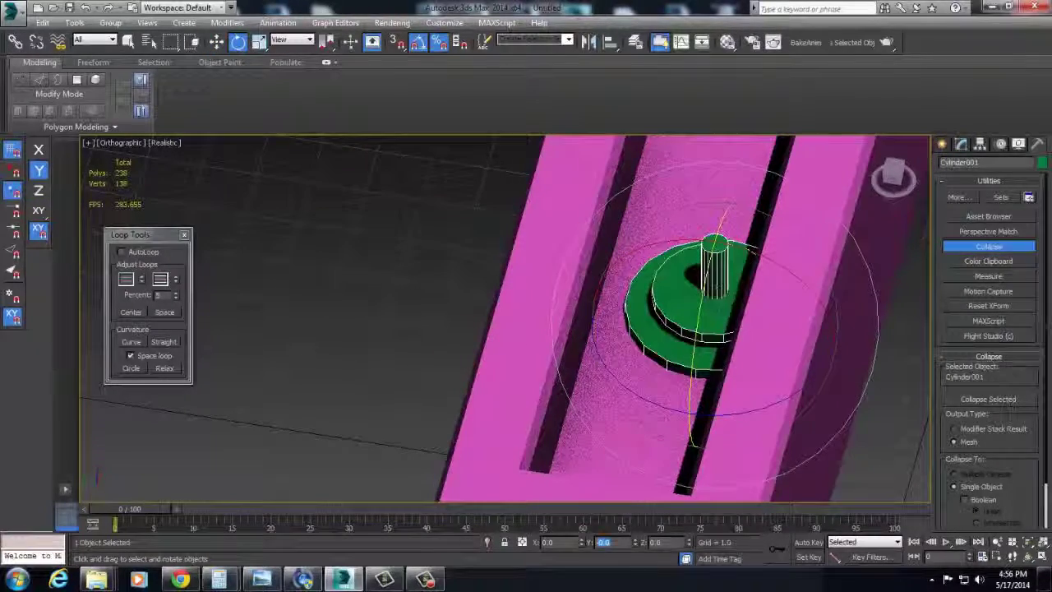
{"action": "type", "text": "-180"}
{"action": "key", "text": "Return"}
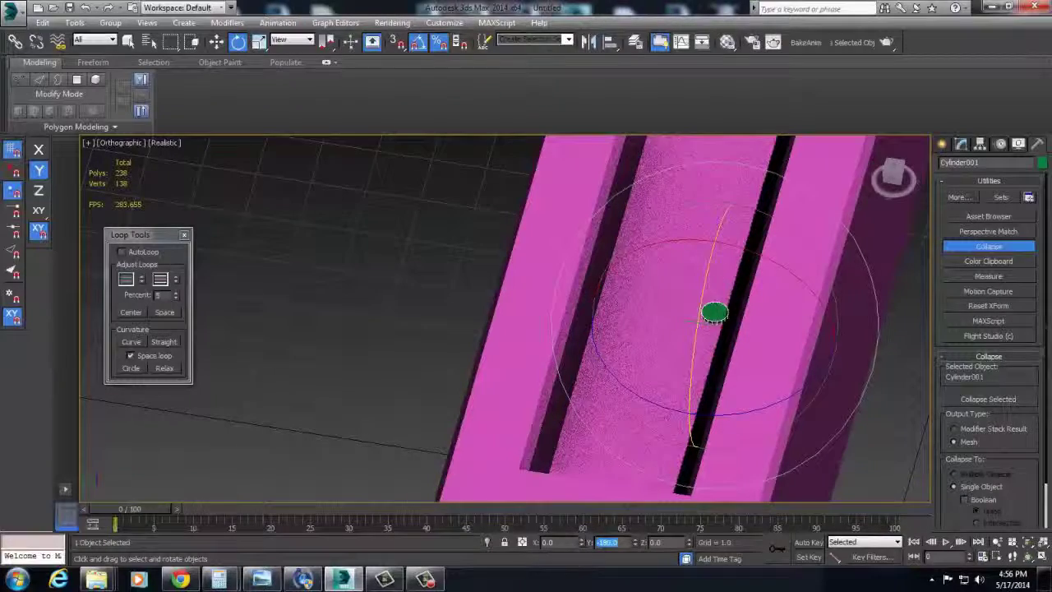
Change the viewport's shading mode to Wireframe to see the cylinders inside the block
{"action": "middle_click_drag", "start_coordinate": [567, 361], "coordinate": [444, 300], "text": "alt"}
{"action": "left_click", "coordinate": [165, 143]}
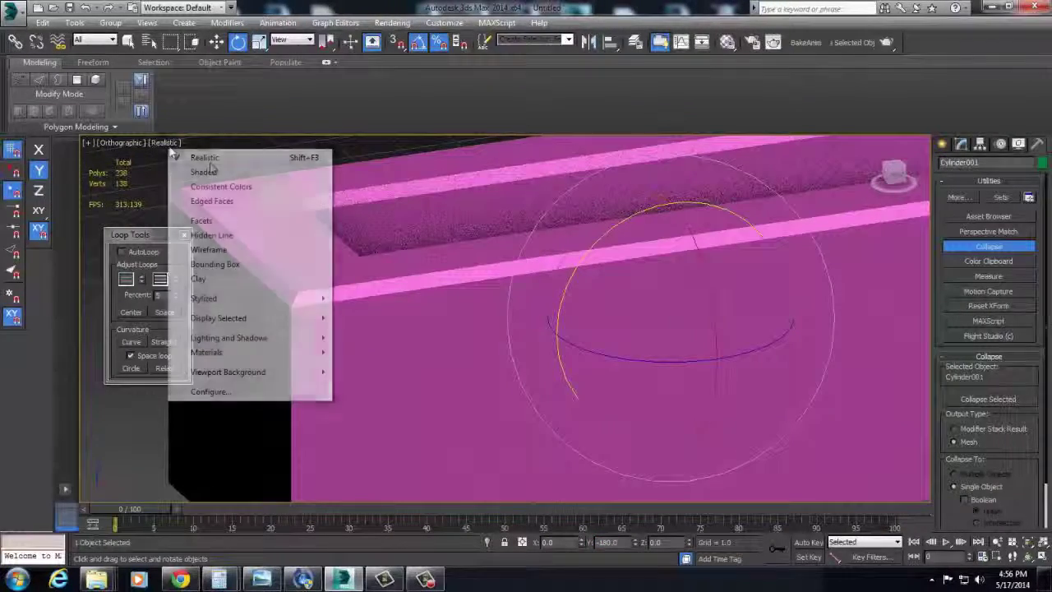
{"action": "left_click", "coordinate": [197, 164]}
{"action": "key", "text": "z"}
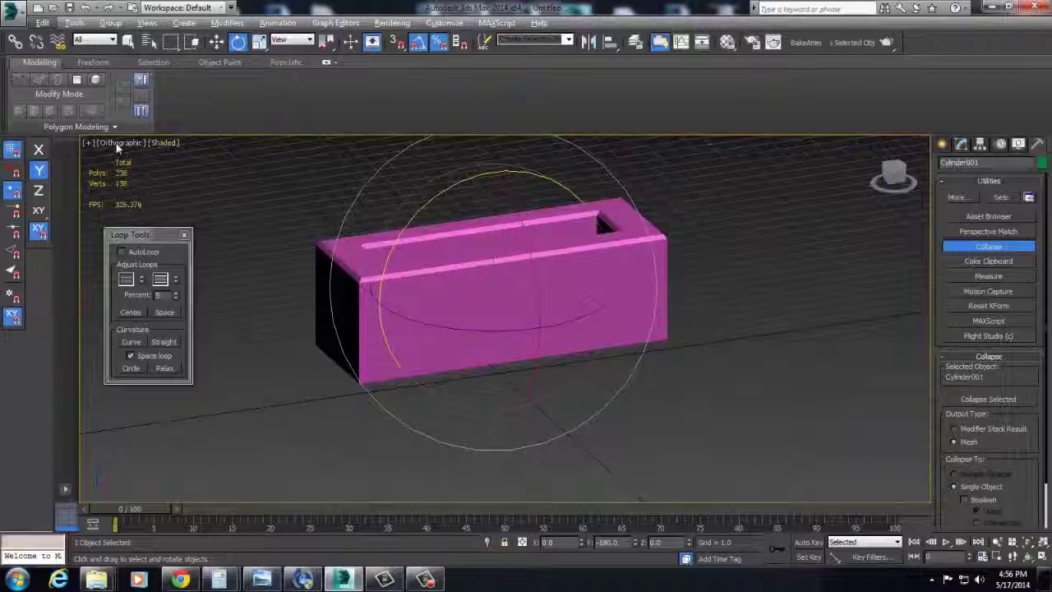
{"action": "left_click", "coordinate": [119, 142]}
{"action": "left_click", "coordinate": [151, 143]}
{"action": "left_click", "coordinate": [162, 143]}
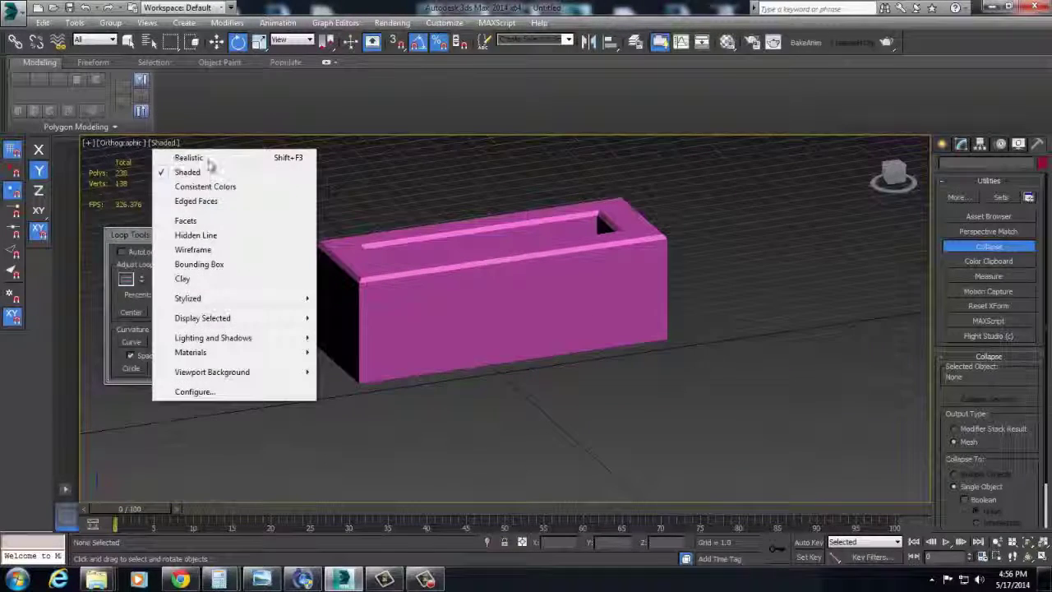
{"action": "left_click", "coordinate": [197, 250]}
Raise the inverted cylinders in the front view until the widest disc crosses the recess floor
{"action": "key", "text": "f"}
{"action": "scroll", "coordinate": [578, 348], "scroll_direction": "up", "scroll_amount": 1}
{"action": "middle_click_drag", "start_coordinate": [529, 383], "coordinate": [545, 321]}
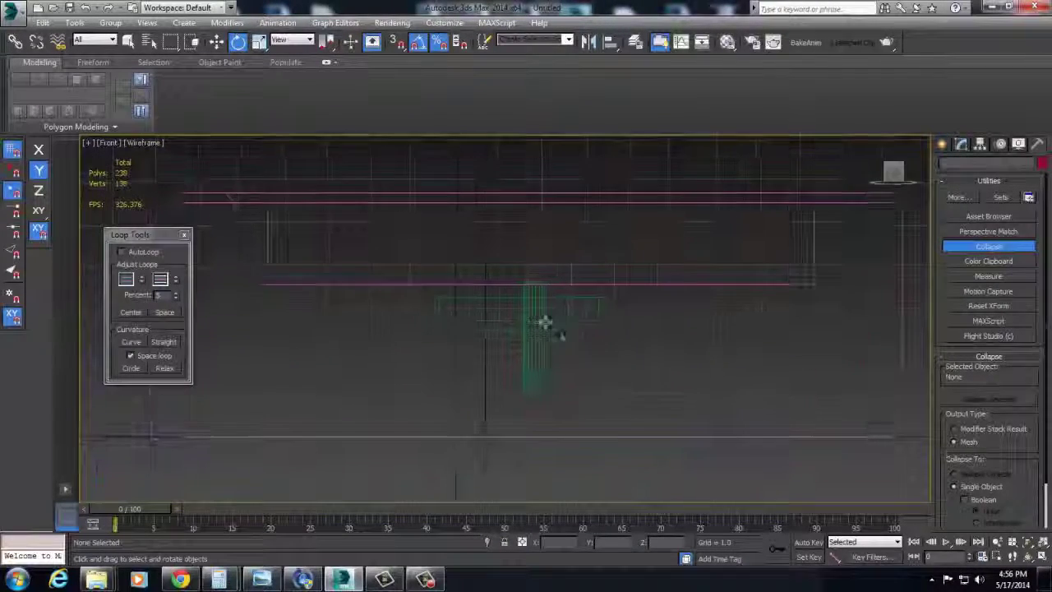
{"action": "left_click", "coordinate": [545, 322]}
{"action": "key", "text": "w"}
{"action": "left_click_drag", "start_coordinate": [533, 245], "coordinate": [529, 217]}
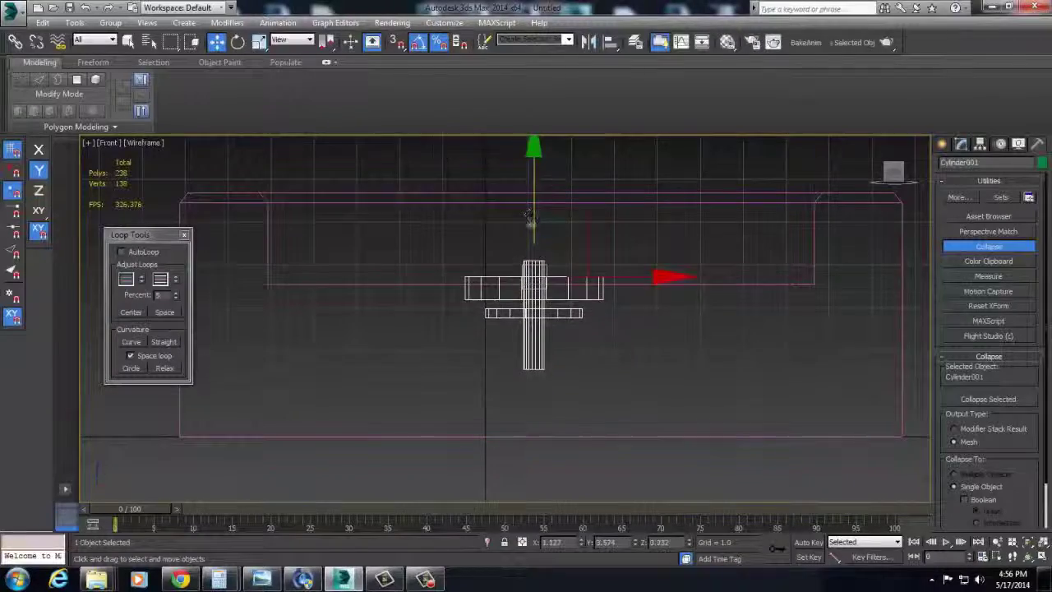
Subtract the combined cylinders from the recessed block with ProBoolean
{"action": "middle_click_drag", "start_coordinate": [528, 225], "coordinate": [846, 383], "text": "alt"}
{"action": "left_click", "coordinate": [846, 385]}
{"action": "left_click_drag", "start_coordinate": [827, 428], "coordinate": [762, 267]}
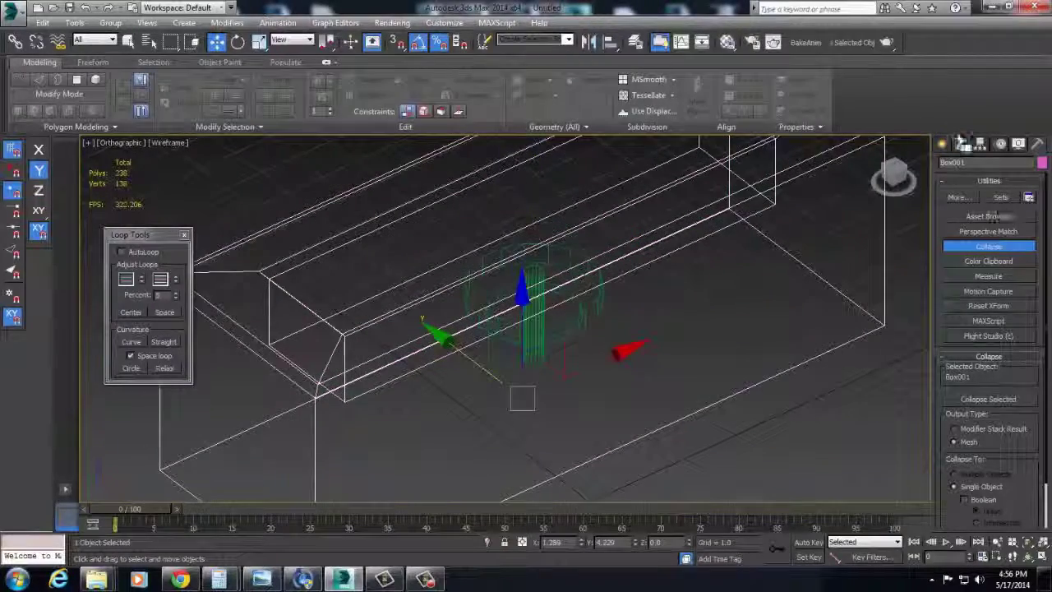
{"action": "left_click", "coordinate": [962, 144]}
{"action": "left_click", "coordinate": [1038, 144]}
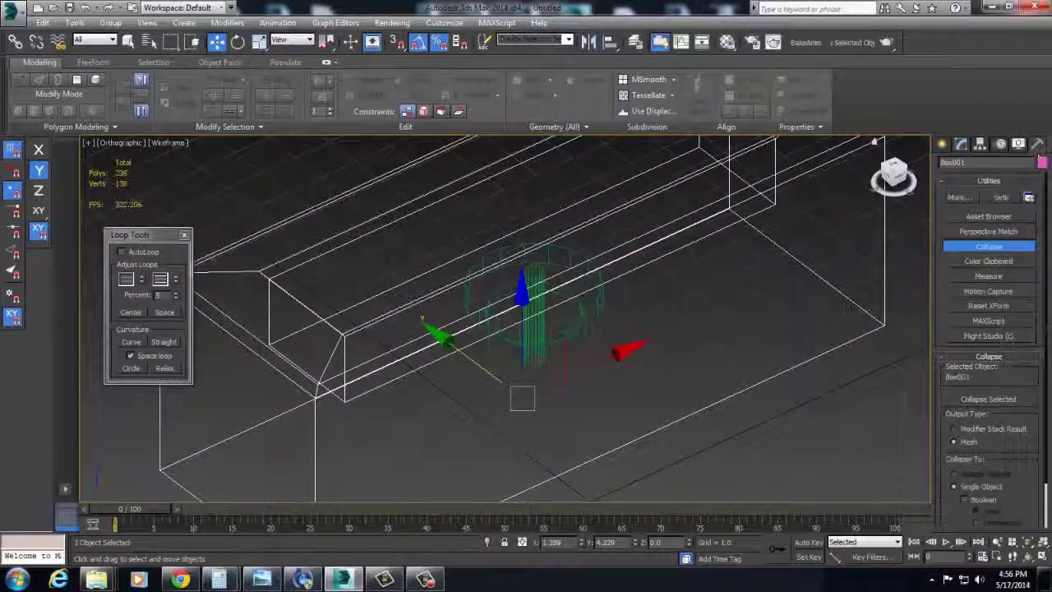
{"action": "left_click", "coordinate": [943, 146]}
{"action": "left_click", "coordinate": [991, 184]}
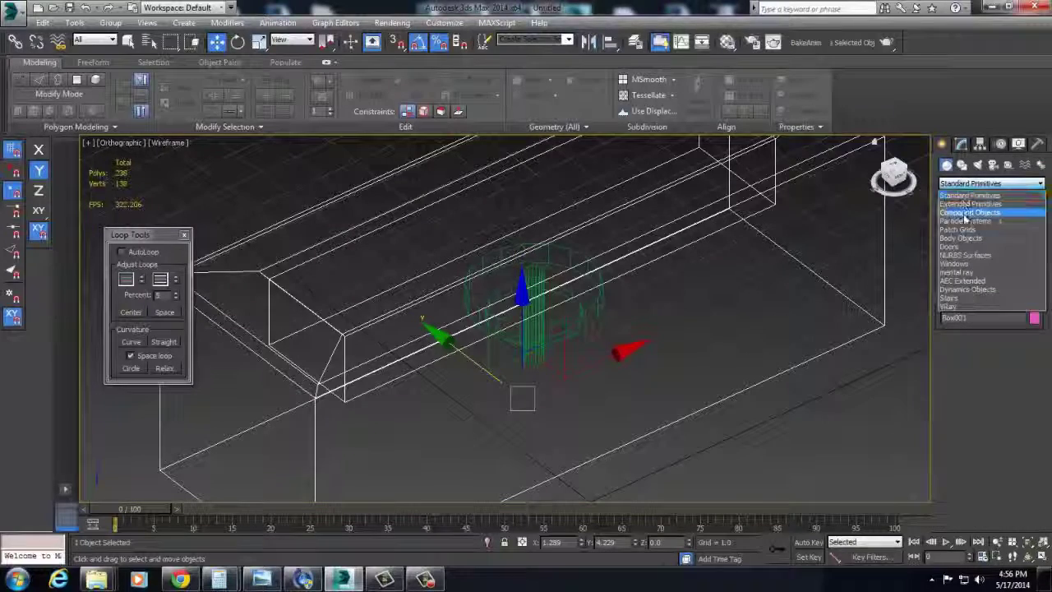
{"action": "left_click", "coordinate": [978, 212]}
{"action": "left_click", "coordinate": [963, 297]}
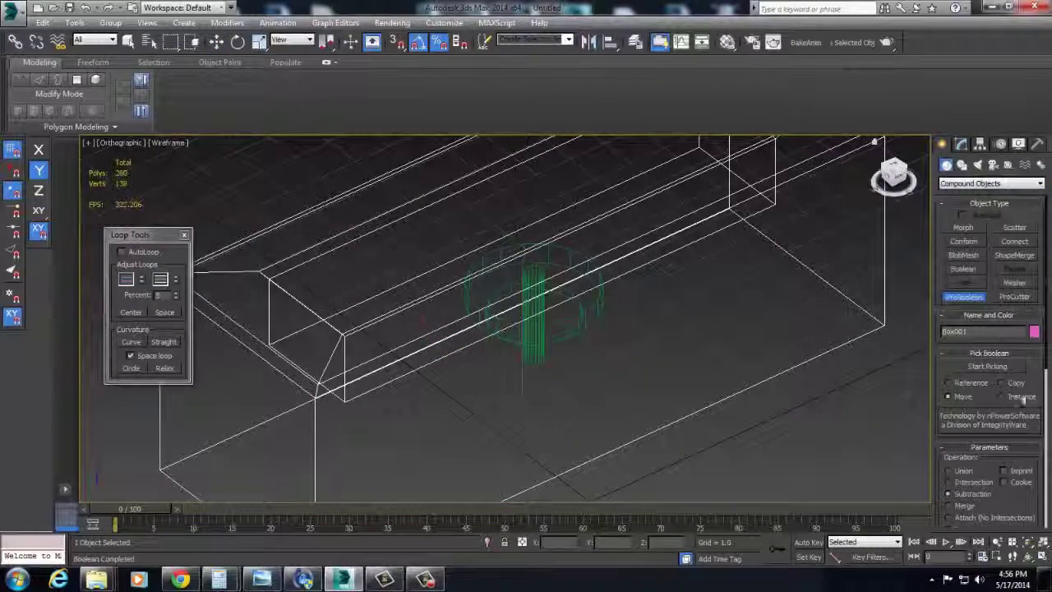
{"action": "left_click", "coordinate": [991, 366]}
{"action": "middle_click_drag", "start_coordinate": [696, 310], "coordinate": [557, 296], "text": "alt"}
{"action": "left_click", "coordinate": [544, 290]}
{"action": "scroll", "coordinate": [557, 295], "scroll_direction": "down", "scroll_amount": 3}
{"action": "scroll", "coordinate": [581, 282], "scroll_direction": "up", "scroll_amount": 3}
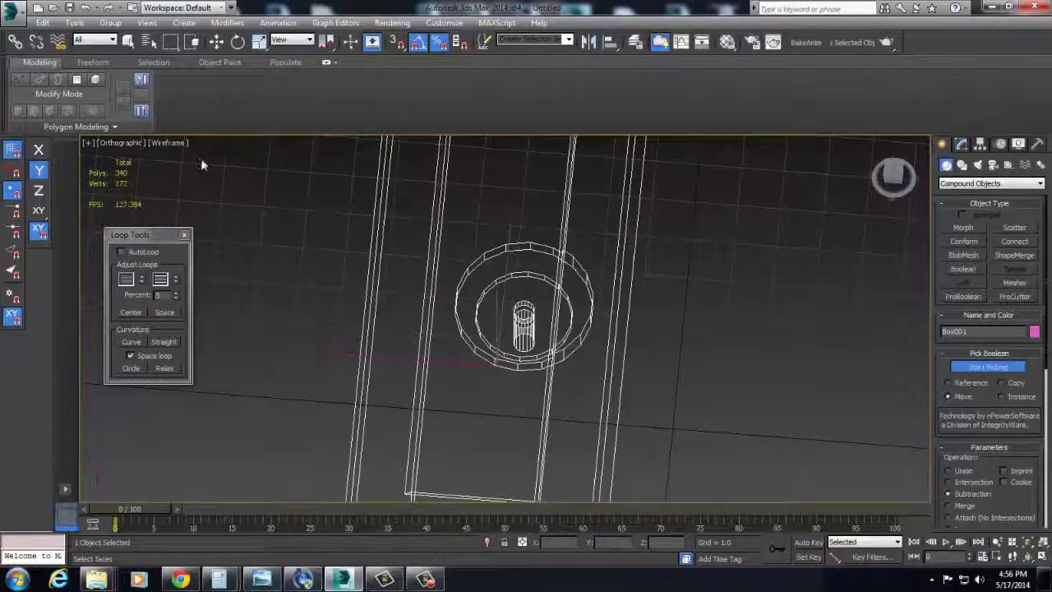
Change the viewport's shading mode from Wireframe to Shaded to view the cut block
{"action": "left_click", "coordinate": [168, 142]}
{"action": "left_click", "coordinate": [205, 171]}
{"action": "mouse_move", "coordinate": [205, 171]}
{"action": "middle_mouse_down", "text": "alt"}
{"action": "mouse_move", "coordinate": [526, 298]}
{"action": "mouse_move", "coordinate": [392, 181]}
{"action": "mouse_move", "coordinate": [493, 345]}
{"action": "mouse_move", "coordinate": [519, 287]}
{"action": "mouse_move", "coordinate": [460, 282]}
{"action": "mouse_move", "coordinate": [521, 285]}
{"action": "mouse_move", "coordinate": [499, 247]}
{"action": "mouse_move", "coordinate": [575, 282]}
{"action": "middle_mouse_up", "text": "alt"}
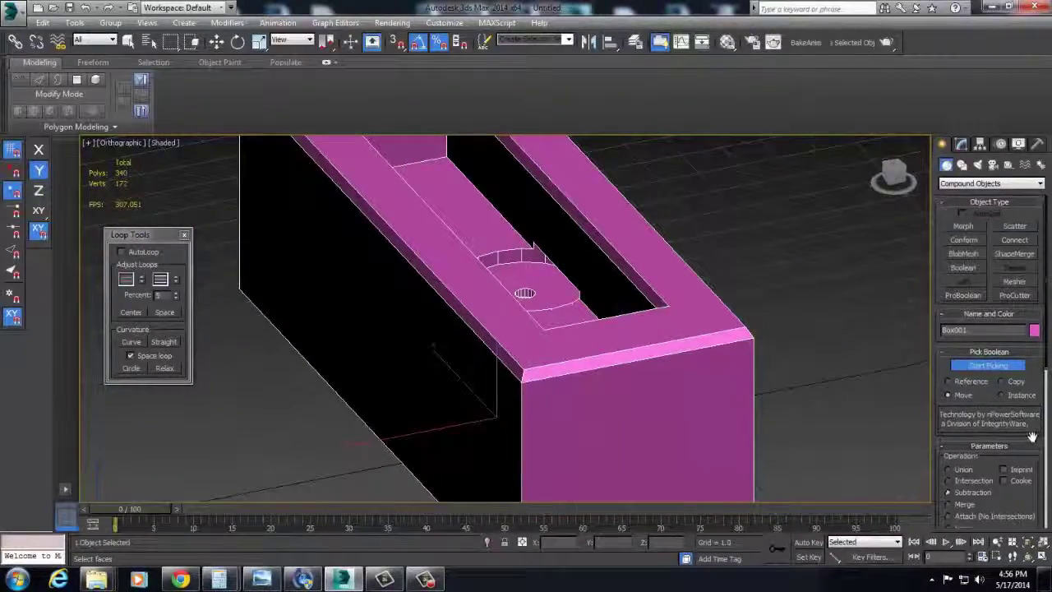
Set the ProBoolean's planar edge removal option to Remove Only Invisible
{"action": "scroll", "coordinate": [1012, 427], "scroll_direction": "down", "scroll_amount": 8}
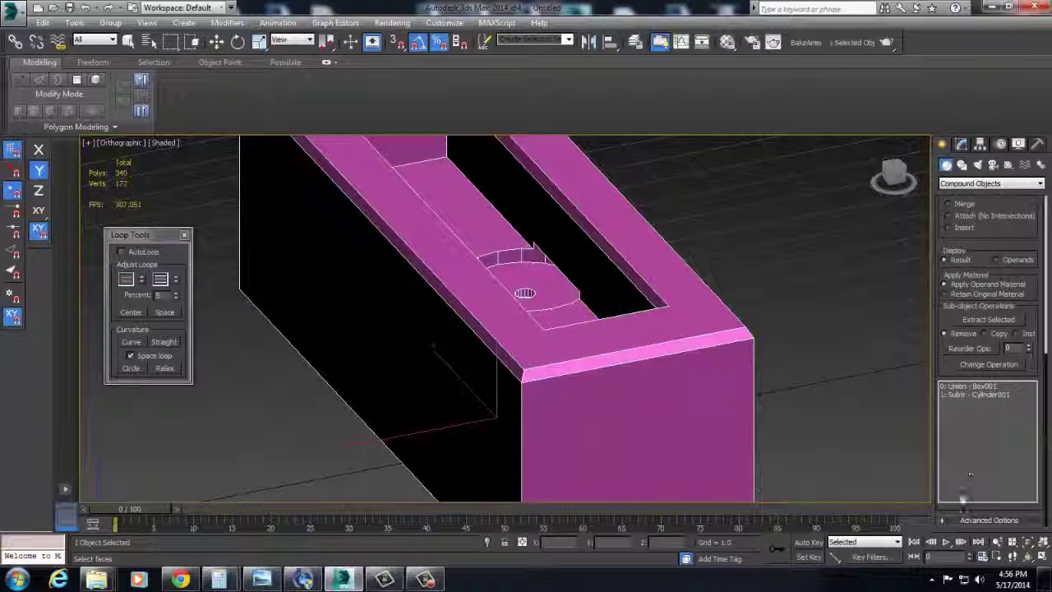
{"action": "scroll", "coordinate": [971, 508], "scroll_direction": "down", "scroll_amount": 5}
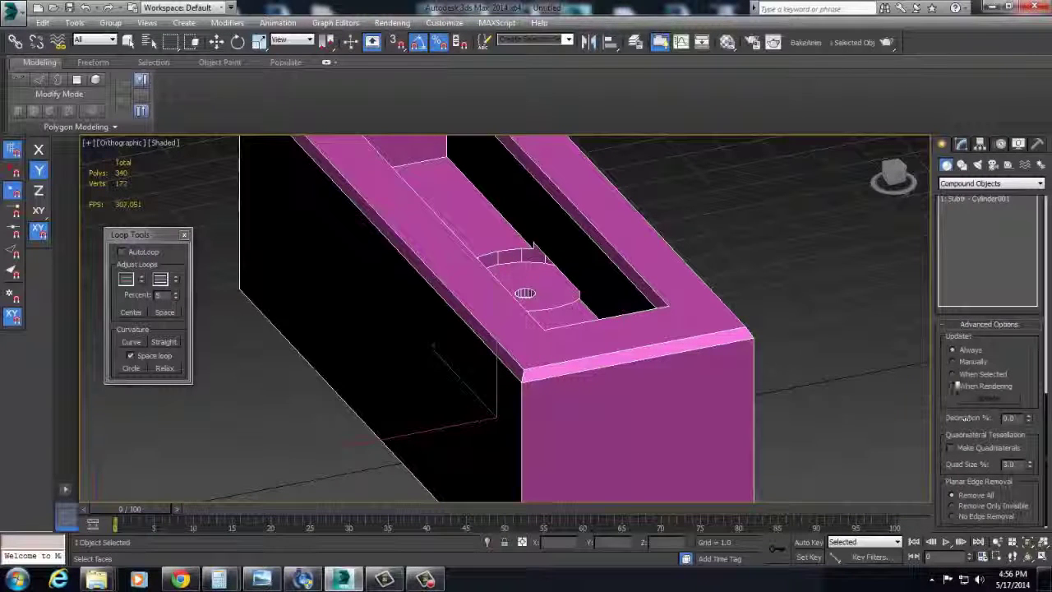
{"action": "left_click", "coordinate": [954, 506]}
{"action": "middle_click_drag", "start_coordinate": [682, 329], "coordinate": [858, 409], "text": "alt"}
{"action": "left_click", "coordinate": [964, 496]}
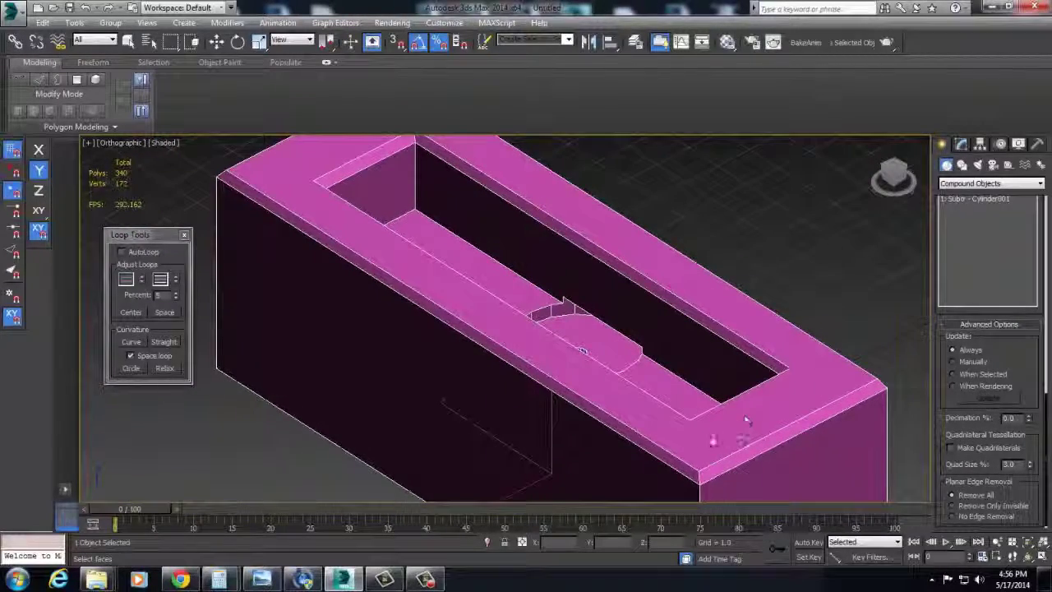
{"action": "left_click", "coordinate": [956, 506]}
{"action": "middle_click_drag", "start_coordinate": [663, 354], "coordinate": [638, 367], "text": "alt"}
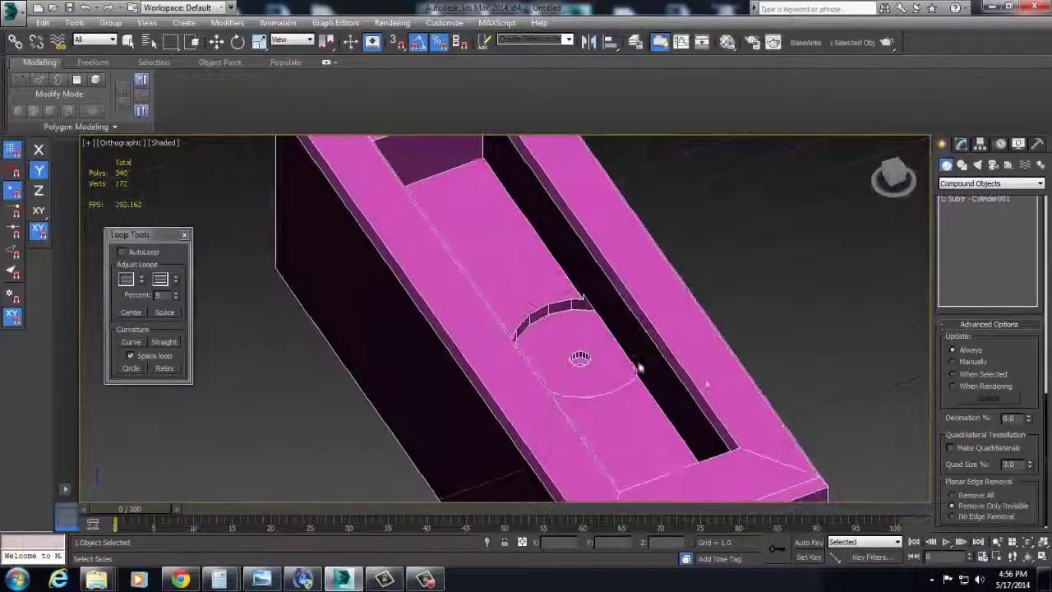
Examine the stepped round hole in the recess floor and pick the subtracted cylinder in the ProBoolean operand list
{"action": "middle_click_drag", "start_coordinate": [580, 353], "coordinate": [510, 396], "text": "alt"}
{"action": "middle_click_drag", "start_coordinate": [573, 390], "coordinate": [584, 269], "text": "alt"}
{"action": "middle_click_drag", "start_coordinate": [550, 300], "coordinate": [644, 329], "text": "alt"}
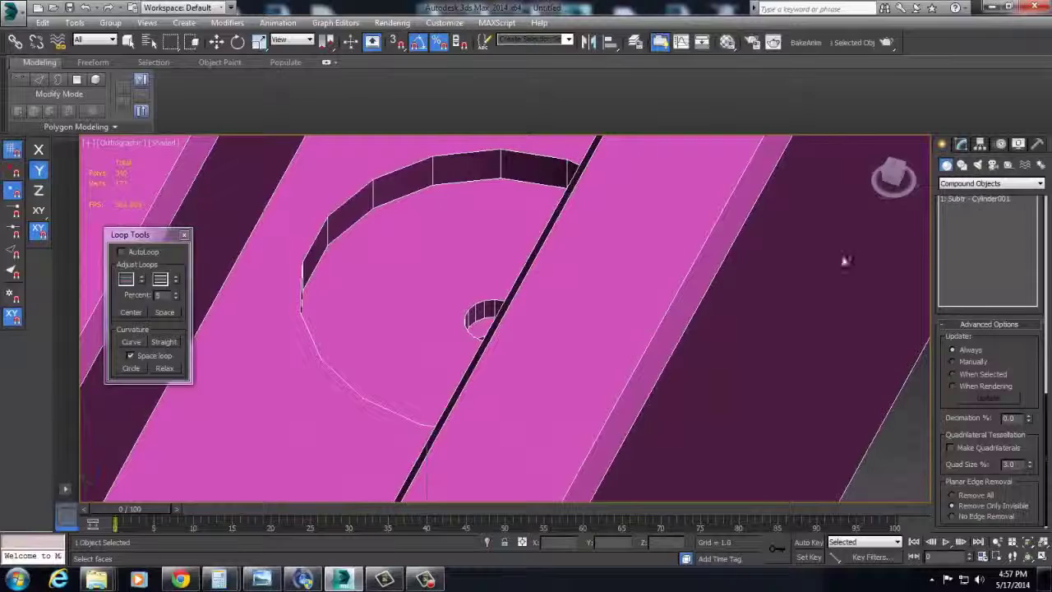
{"action": "left_click", "coordinate": [983, 200]}
{"action": "middle_click_drag", "start_coordinate": [526, 279], "coordinate": [625, 320], "text": "alt"}
{"action": "scroll", "coordinate": [1030, 352], "scroll_direction": "up", "scroll_amount": 3}
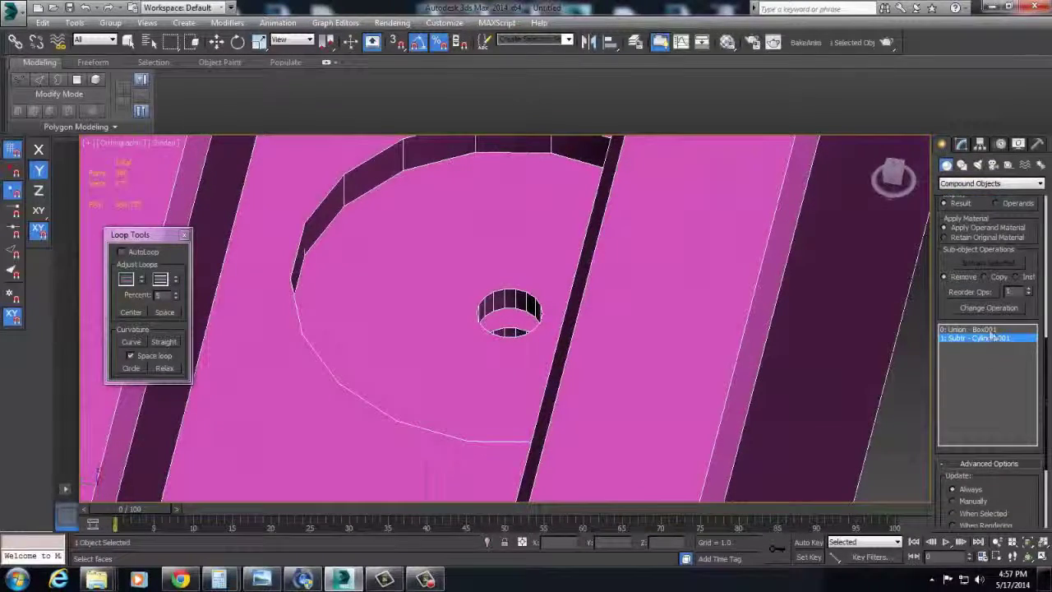
{"action": "scroll", "coordinate": [455, 309], "scroll_direction": "down", "scroll_amount": 4}
{"action": "middle_click_drag", "start_coordinate": [454, 308], "coordinate": [354, 292], "text": "alt"}
{"action": "scroll", "coordinate": [343, 288], "scroll_direction": "up", "scroll_amount": 3}
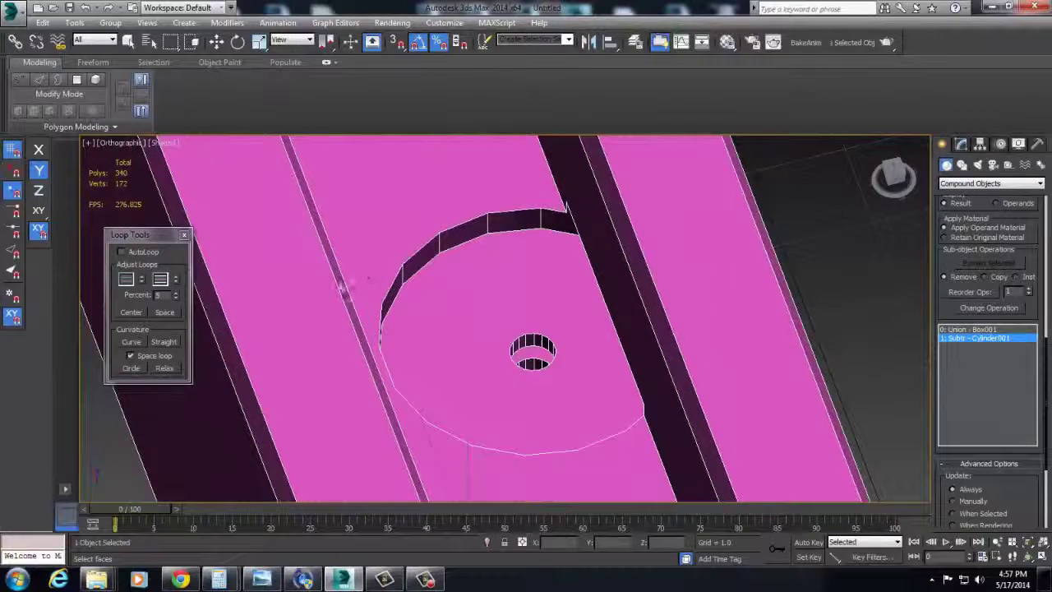
Convert the ProBoolean block to an Editable Poly
{"action": "left_click", "coordinate": [964, 144]}
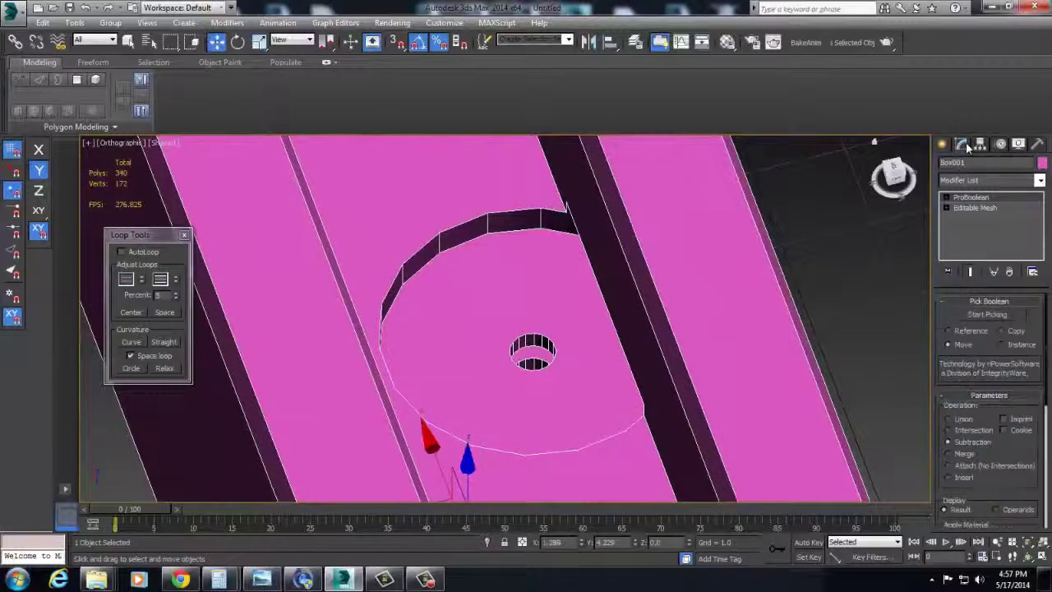
{"action": "scroll", "coordinate": [766, 278], "scroll_direction": "down", "scroll_amount": 5}
{"action": "right_click", "coordinate": [690, 272]}
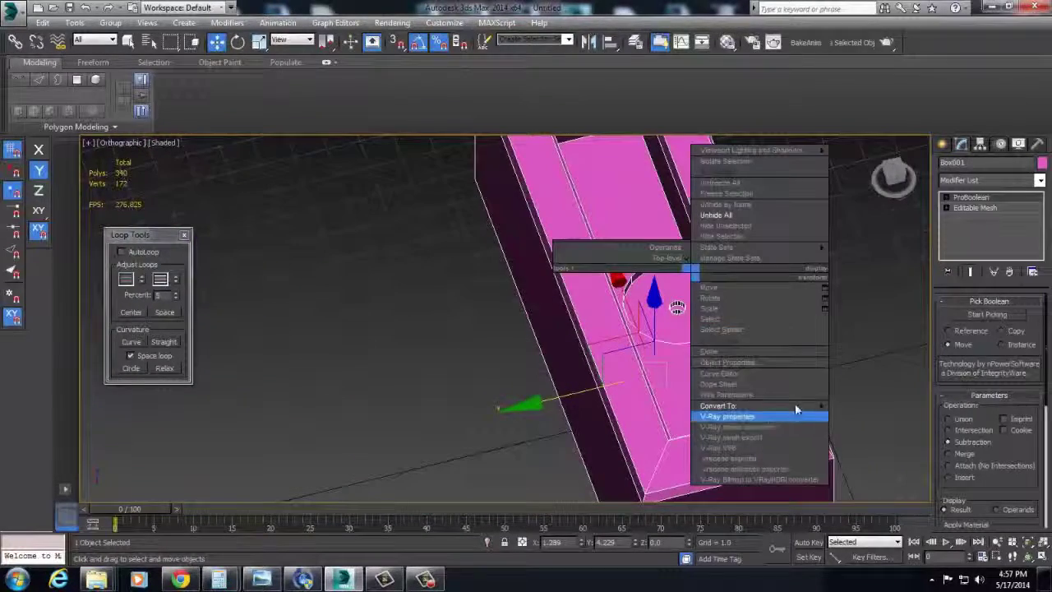
{"action": "mouse_move", "coordinate": [799, 407]}
{"action": "left_click", "coordinate": [867, 417]}
Connect one corner vertex of the recess floor to a vertex on the round hole's rim
{"action": "middle_click_drag", "start_coordinate": [625, 329], "coordinate": [570, 332], "text": "alt"}
{"action": "scroll", "coordinate": [612, 332], "scroll_direction": "up", "scroll_amount": 3}
{"action": "scroll", "coordinate": [575, 332], "scroll_direction": "up", "scroll_amount": 5}
{"action": "middle_click_drag", "start_coordinate": [874, 377], "coordinate": [811, 351]}
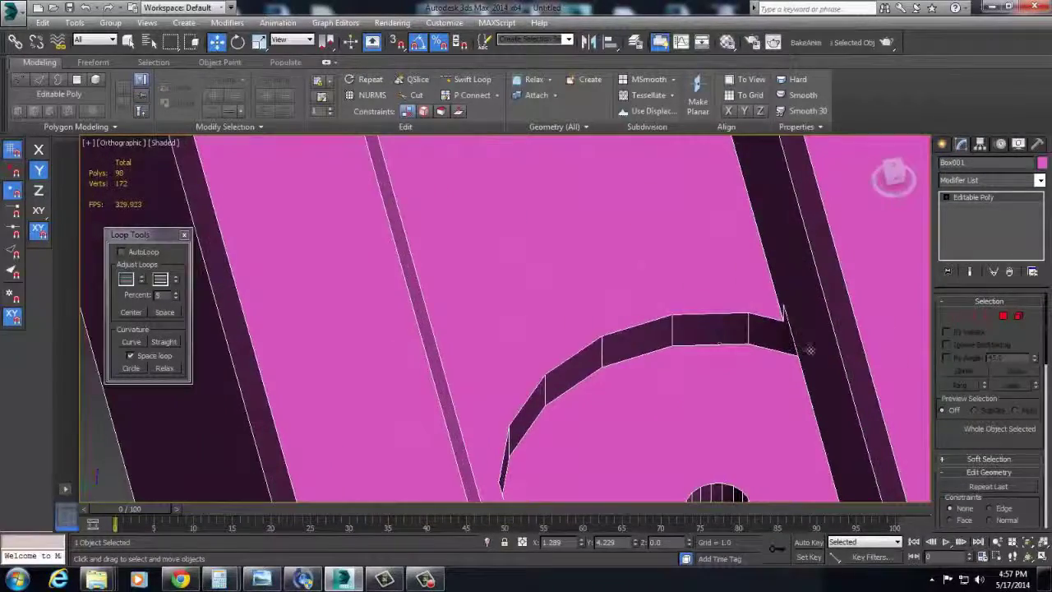
{"action": "scroll", "coordinate": [773, 347], "scroll_direction": "down", "scroll_amount": 5}
{"action": "key", "text": "1"}
{"action": "middle_click_drag", "start_coordinate": [693, 330], "coordinate": [680, 298], "text": "alt"}
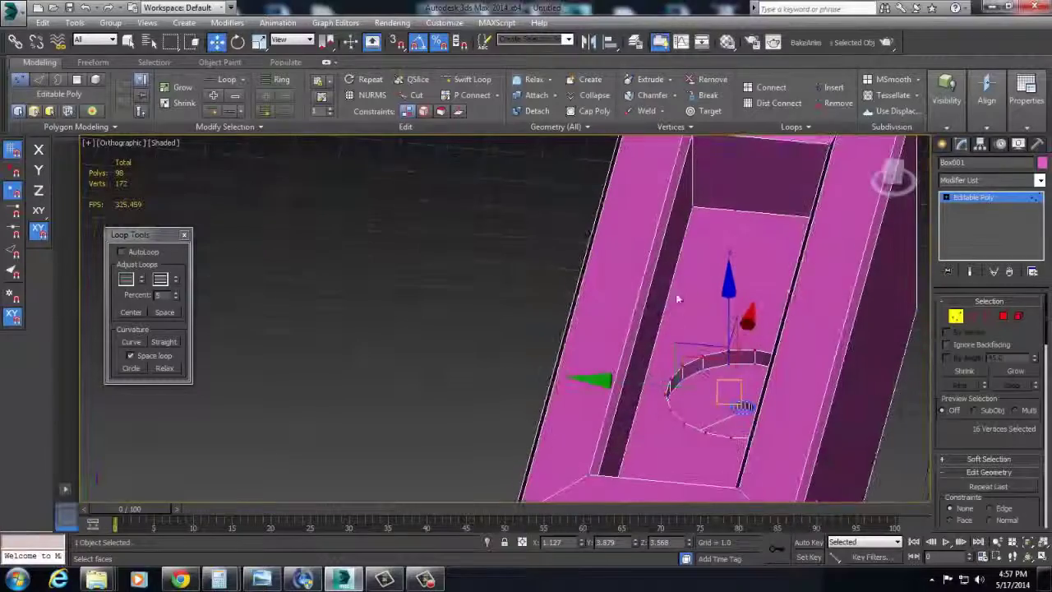
{"action": "left_click", "coordinate": [695, 205]}
{"action": "left_click", "coordinate": [693, 207]}
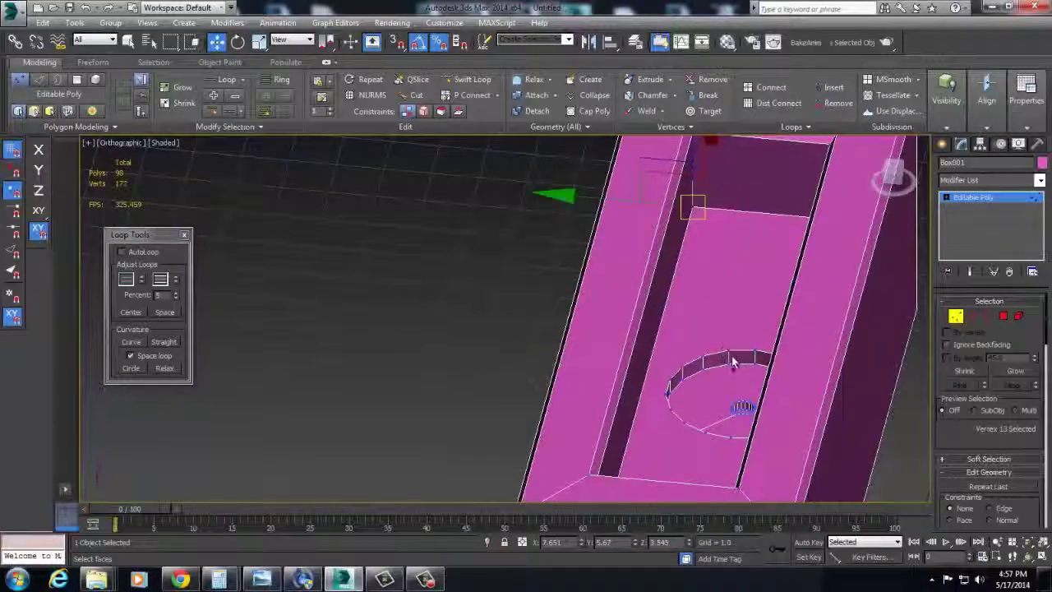
{"action": "left_click", "coordinate": [731, 355], "text": "ctrl"}
{"action": "key", "text": "ctrl+shift+e"}
{"action": "middle_click_drag", "start_coordinate": [739, 363], "coordinate": [728, 307], "text": "alt"}
Connect the three remaining recess-floor corner vertices to nearby vertices on the round hole's rim
{"action": "left_click", "coordinate": [745, 307]}
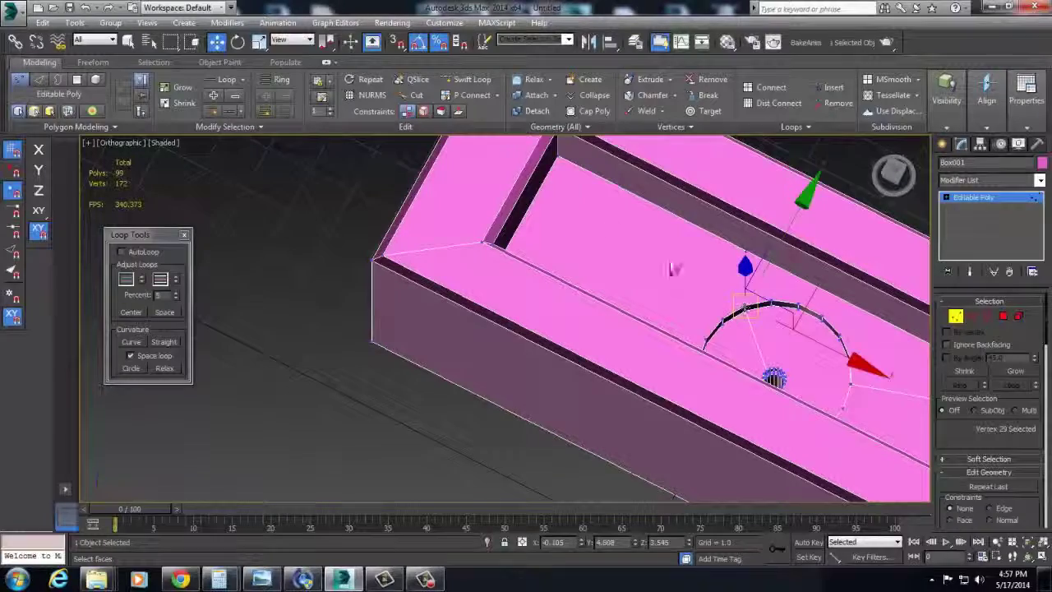
{"action": "left_click", "coordinate": [559, 156], "text": "ctrl"}
{"action": "middle_click_drag", "start_coordinate": [589, 191], "coordinate": [653, 423], "text": "alt"}
{"action": "left_click", "coordinate": [784, 226]}
{"action": "left_click", "coordinate": [753, 361], "text": "ctrl"}
{"action": "key", "text": "ctrl+shift+e"}
{"action": "left_click", "coordinate": [683, 375]}
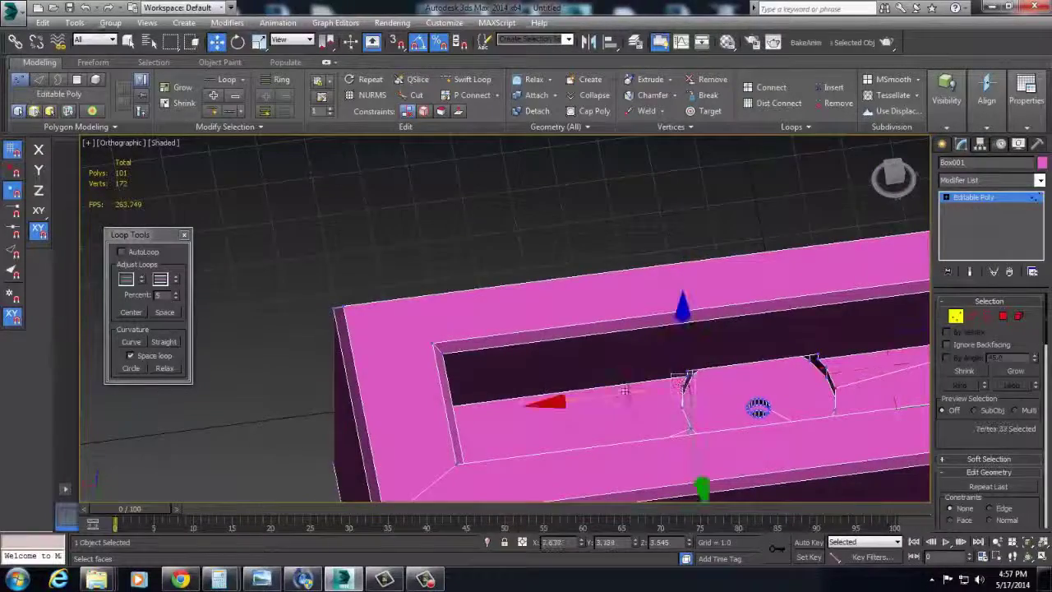
{"action": "middle_click_drag", "start_coordinate": [624, 389], "coordinate": [523, 322], "text": "alt"}
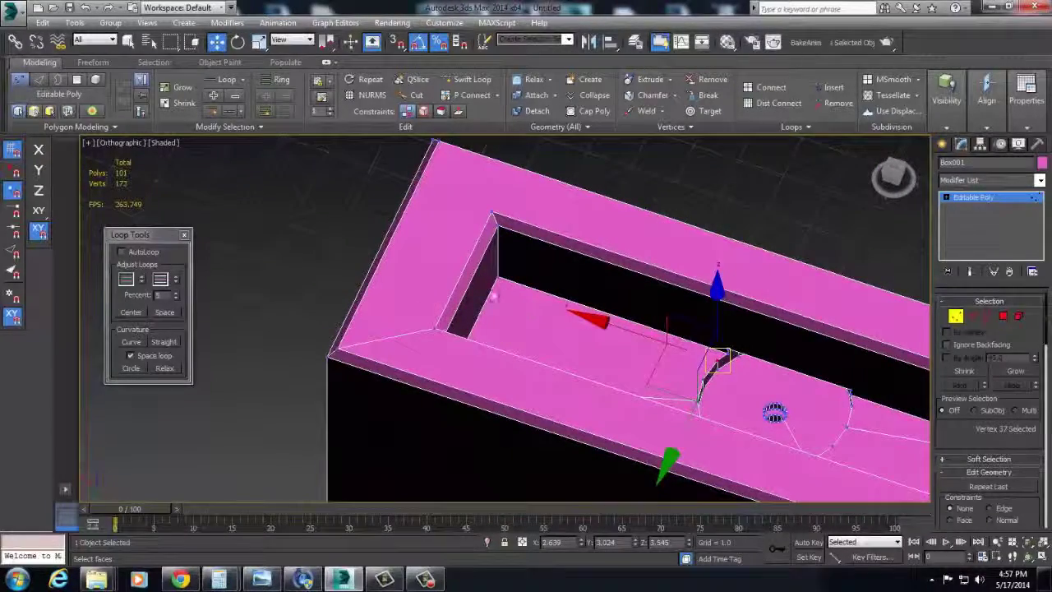
{"action": "left_click", "coordinate": [499, 280], "text": "ctrl"}
{"action": "middle_click_drag", "start_coordinate": [499, 280], "coordinate": [606, 370], "text": "alt"}
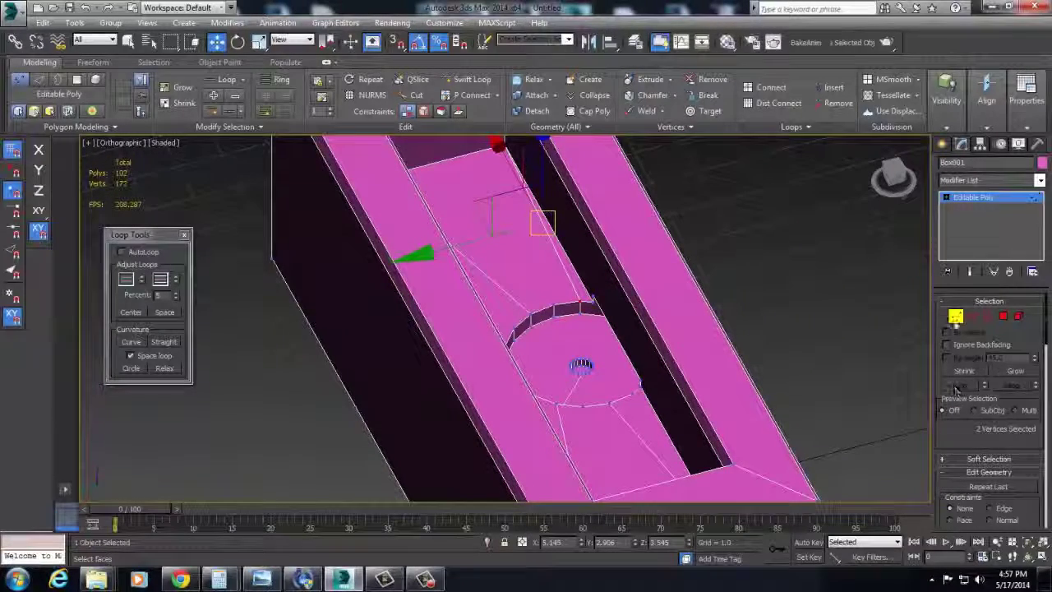
Apply a TurboSmooth modifier to the whole block, separated by smoothing groups, with 2 iterations
{"action": "left_click", "coordinate": [957, 318]}
{"action": "left_click", "coordinate": [991, 179]}
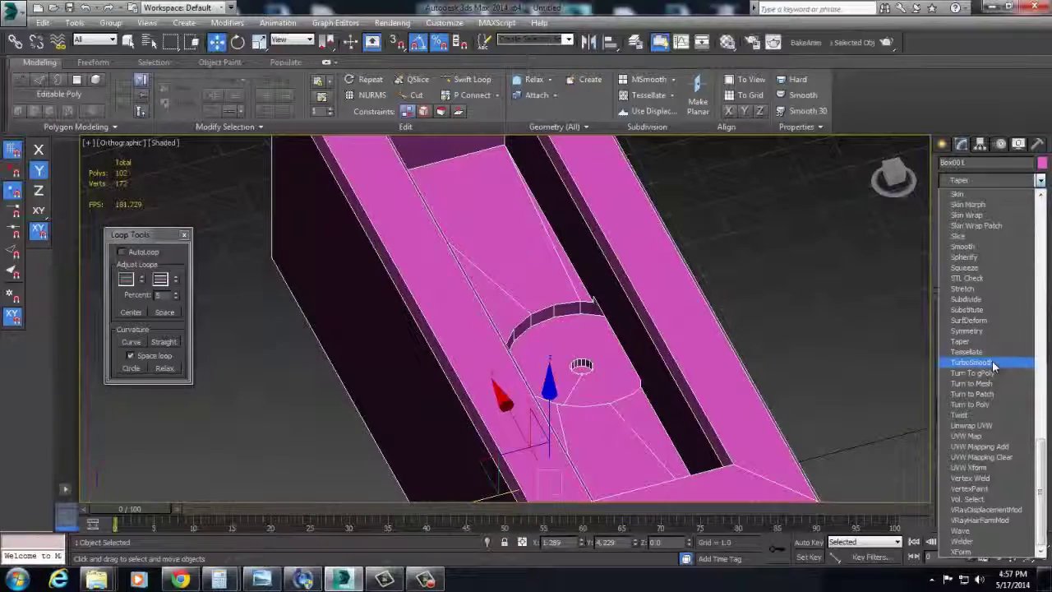
{"action": "left_click", "coordinate": [994, 366]}
{"action": "middle_click_drag", "start_coordinate": [567, 411], "coordinate": [630, 399], "text": "alt"}
{"action": "scroll", "coordinate": [595, 319], "scroll_direction": "down", "scroll_amount": 2}
{"action": "middle_click_drag", "start_coordinate": [637, 364], "coordinate": [638, 365], "text": "alt"}
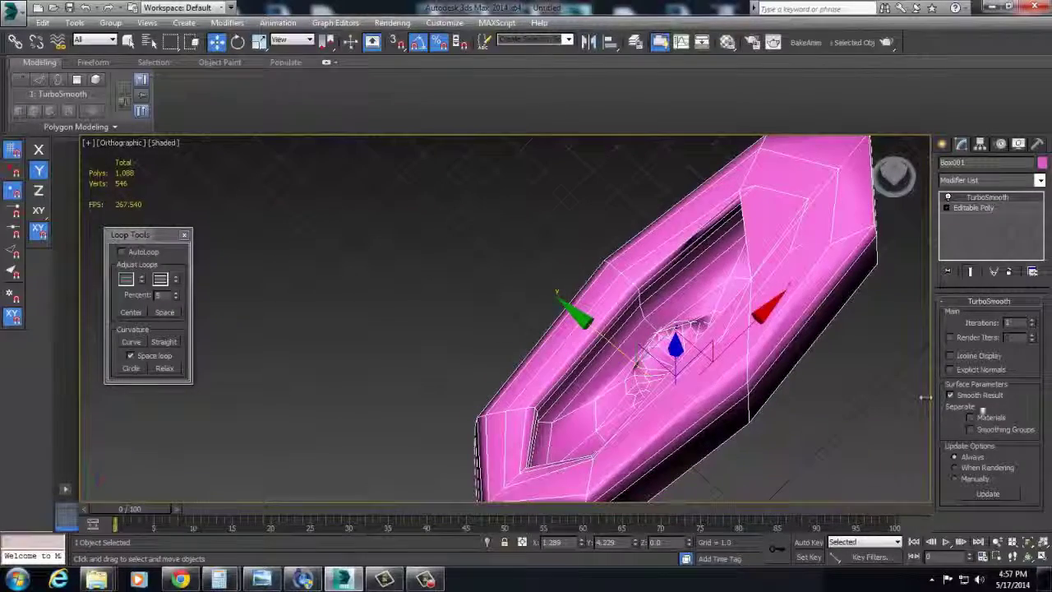
{"action": "middle_click_drag", "start_coordinate": [978, 438], "coordinate": [841, 362], "text": "alt"}
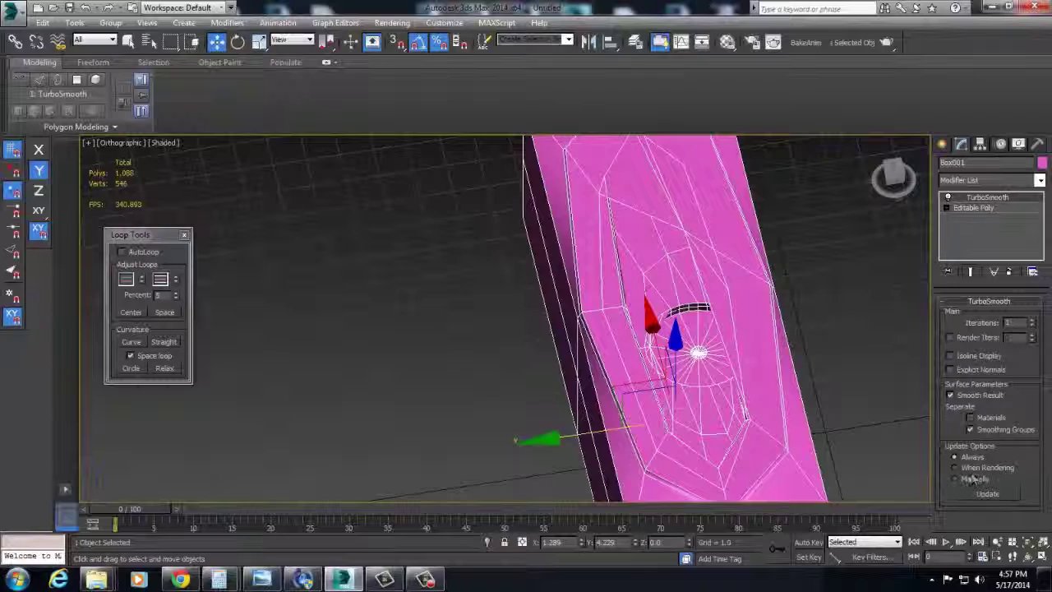
{"action": "left_click", "coordinate": [1032, 320]}
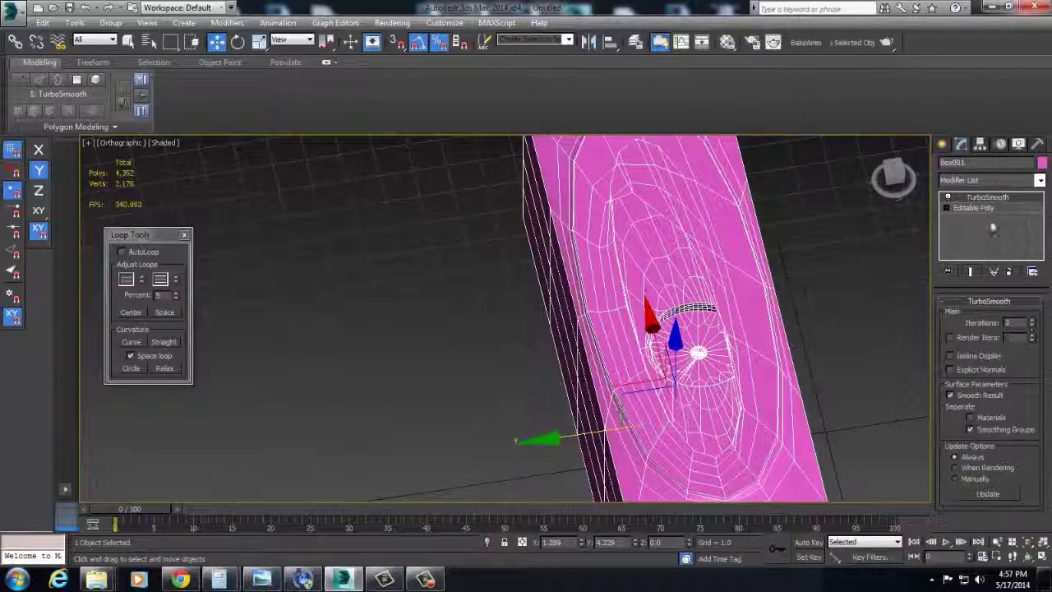
Select the block's entire element in the Editable Poly base and auto-smooth its polygons with a 45-degree threshold
{"action": "left_click", "coordinate": [974, 207]}
{"action": "left_click", "coordinate": [1019, 315]}
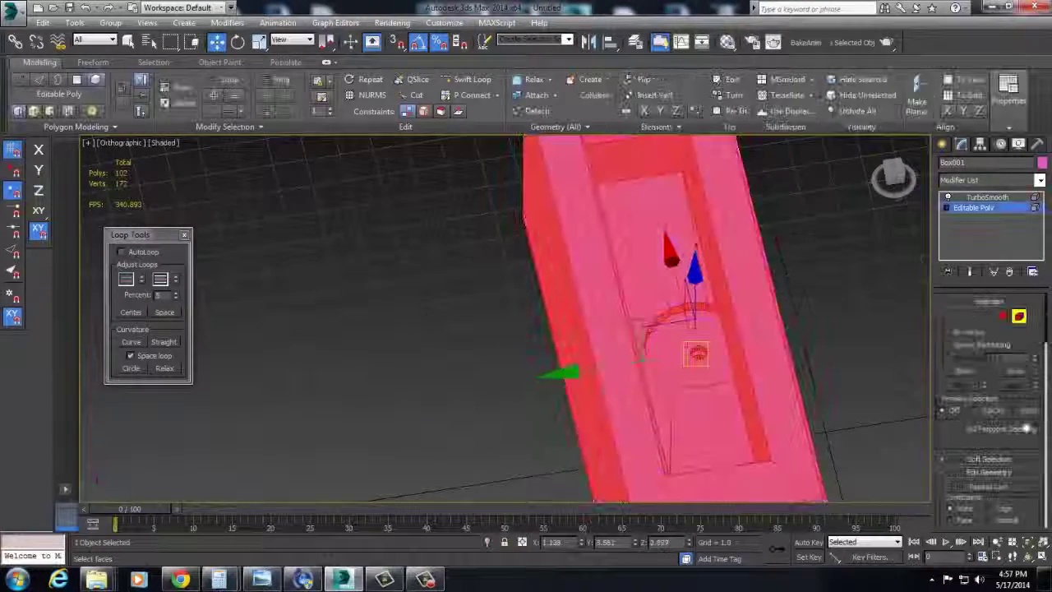
{"action": "scroll", "coordinate": [1028, 429], "scroll_direction": "down", "scroll_amount": 10}
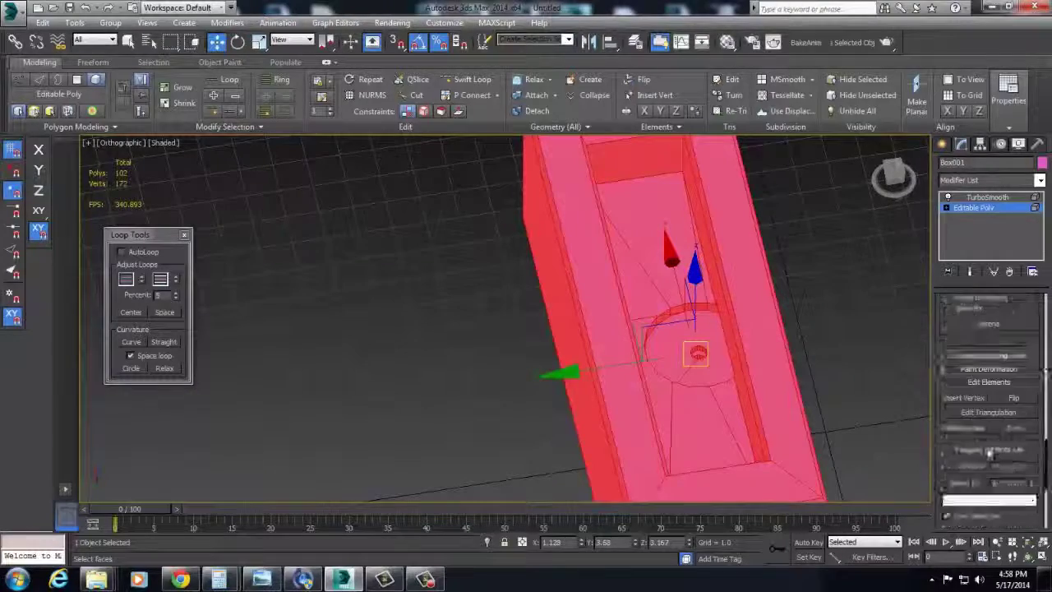
{"action": "scroll", "coordinate": [990, 451], "scroll_direction": "down", "scroll_amount": 5}
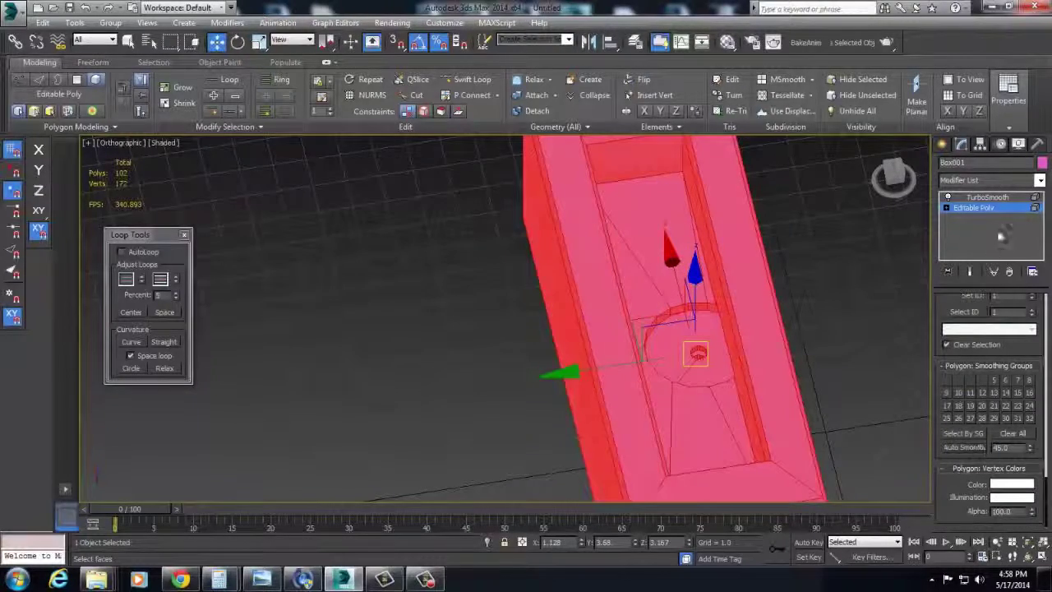
Return to the TurboSmooth modifier to check the smoothed block, and remove the modifier from the stack
{"action": "left_click", "coordinate": [1000, 198]}
{"action": "middle_click_drag", "start_coordinate": [717, 377], "coordinate": [753, 241], "text": "alt"}
{"action": "middle_click_drag", "start_coordinate": [753, 241], "coordinate": [779, 342]}
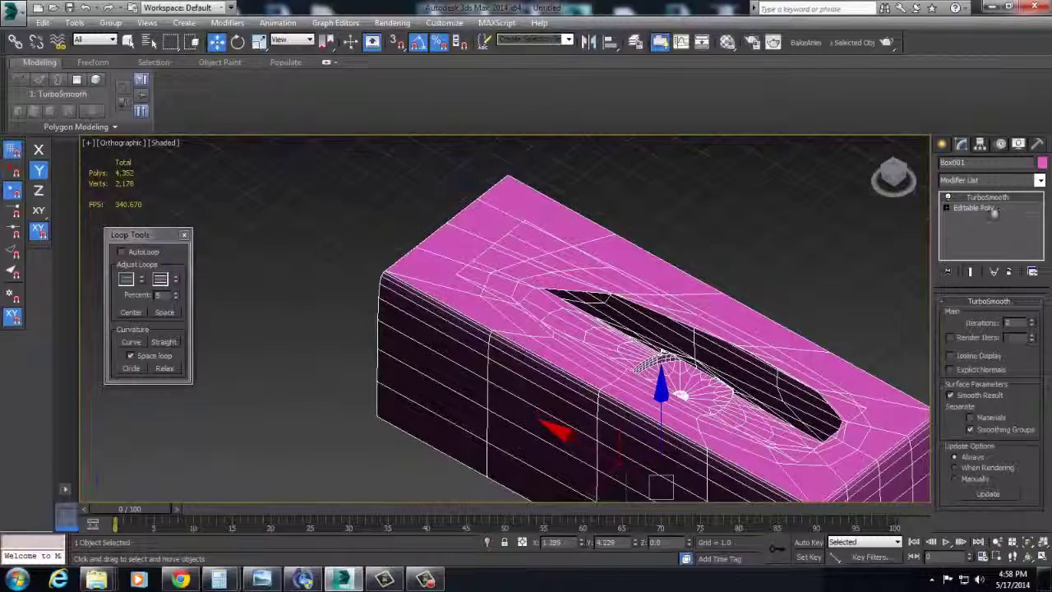
{"action": "left_click", "coordinate": [1010, 275]}
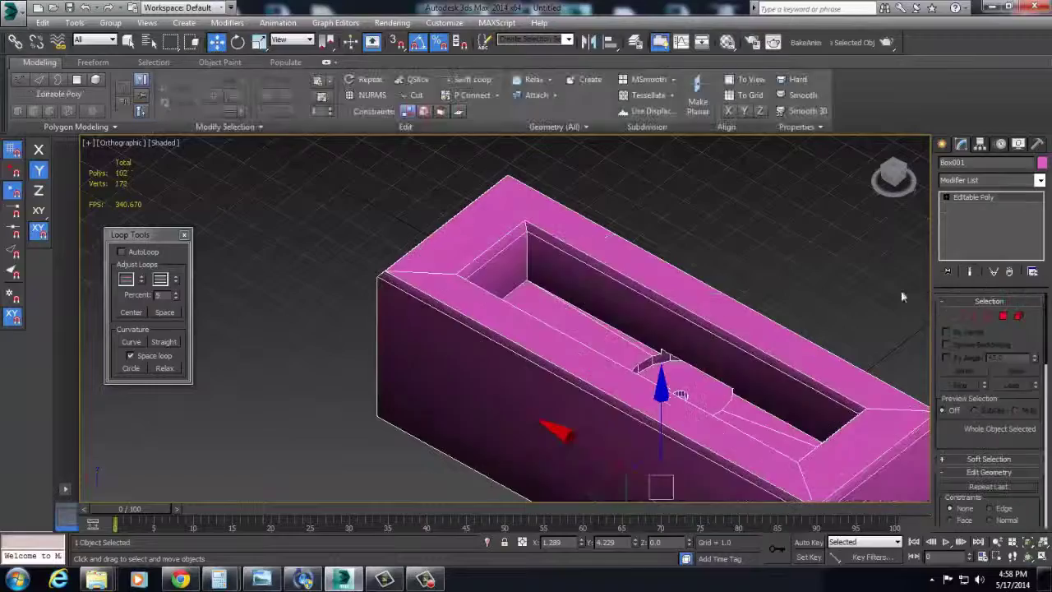
Connect the outer and inner vertices at the top rim's far corner with a diagonal edge
{"action": "middle_click_drag", "start_coordinate": [879, 342], "coordinate": [803, 312]}
{"action": "scroll", "coordinate": [803, 307], "scroll_direction": "up", "scroll_amount": 2}
{"action": "middle_click_drag", "start_coordinate": [486, 271], "coordinate": [699, 357]}
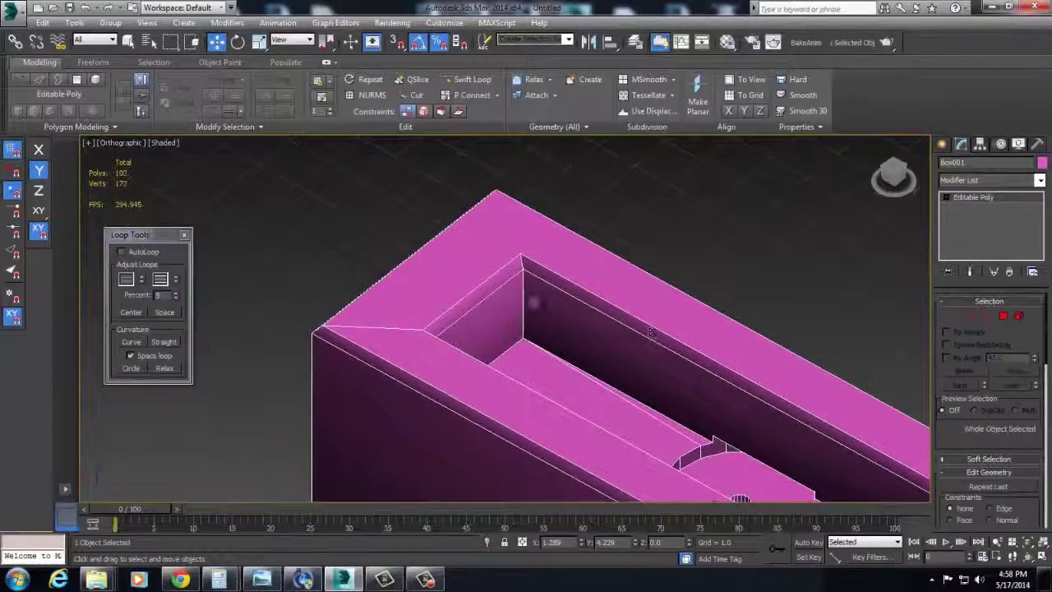
{"action": "key", "text": "2"}
{"action": "middle_click_drag", "start_coordinate": [509, 264], "coordinate": [460, 390], "text": "alt"}
{"action": "middle_click_drag", "start_coordinate": [460, 391], "coordinate": [623, 291]}
{"action": "key", "text": "1"}
{"action": "left_click_drag", "start_coordinate": [374, 238], "coordinate": [549, 380]}
{"action": "middle_click_drag", "start_coordinate": [507, 369], "coordinate": [527, 243], "text": "alt"}
Select the top rim's polygon loop with its adjoining chamfer polygons and adjust their smoothing groups
{"action": "key", "text": "4"}
{"action": "key", "text": "ctrl+a"}
{"action": "left_click", "coordinate": [527, 243]}
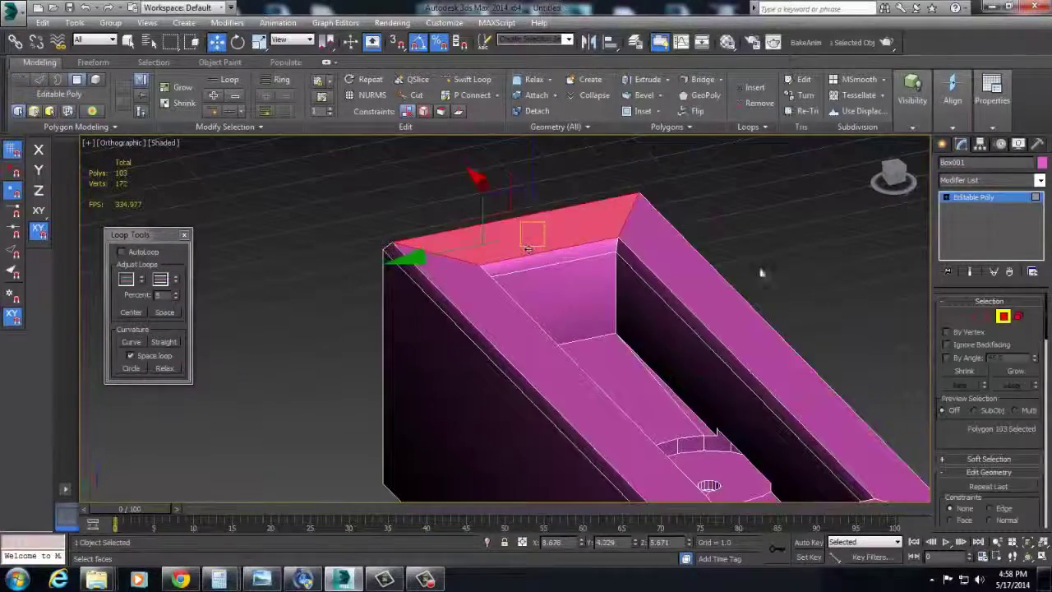
{"action": "left_click", "coordinate": [693, 257], "text": "shift"}
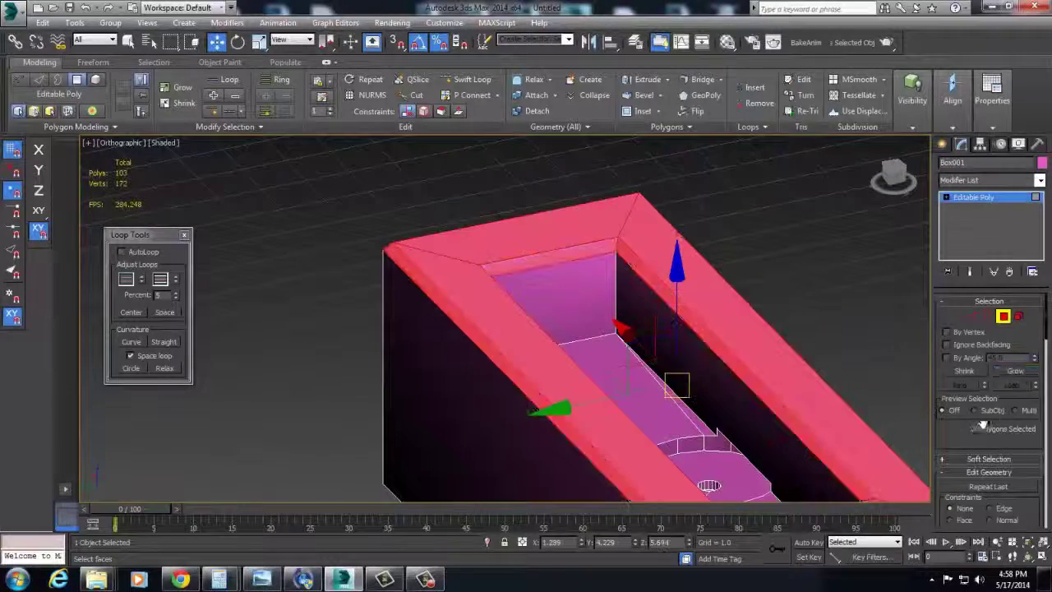
{"action": "scroll", "coordinate": [1012, 411], "scroll_direction": "down", "scroll_amount": 10}
{"action": "scroll", "coordinate": [1005, 458], "scroll_direction": "down", "scroll_amount": 5}
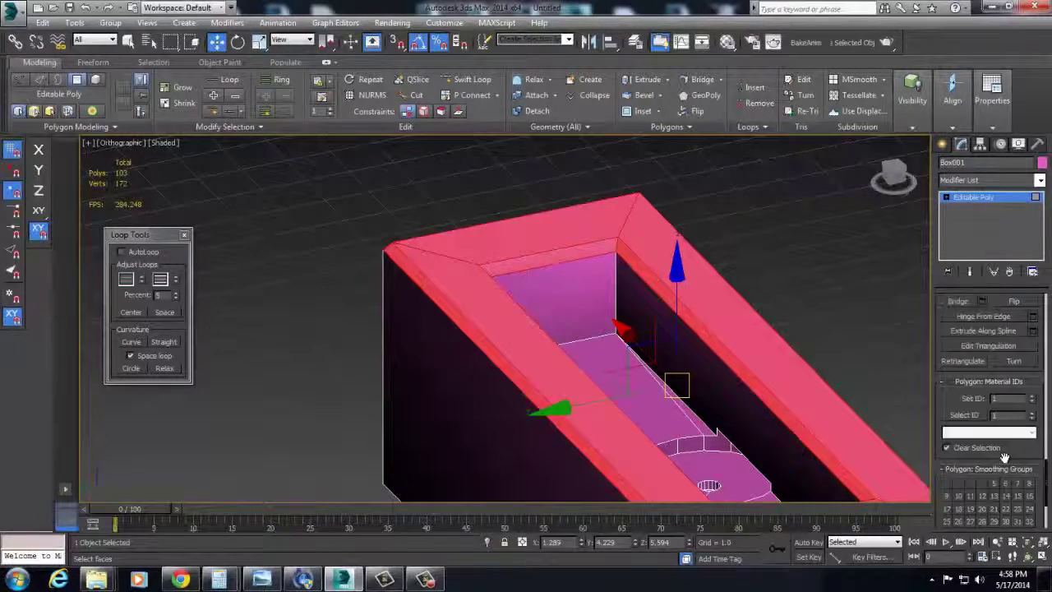
{"action": "left_click", "coordinate": [865, 370]}
Leave polygon editing and examine the block's shading and the hole's connecting edges, with the block deselected and reselected
{"action": "scroll", "coordinate": [865, 370], "scroll_direction": "down", "scroll_amount": 5}
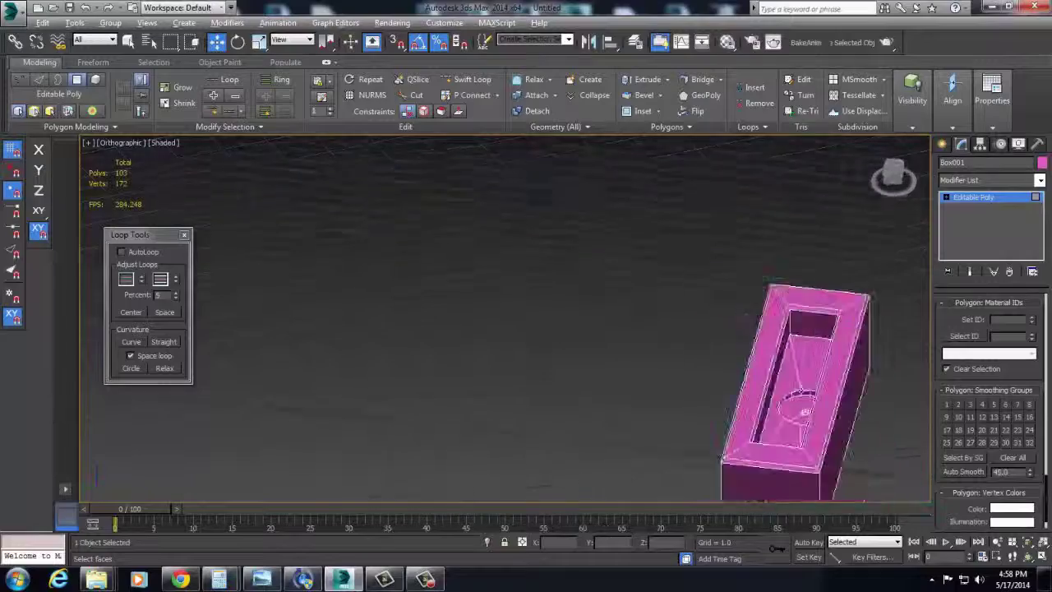
{"action": "scroll", "coordinate": [872, 403], "scroll_direction": "up", "scroll_amount": 7}
{"action": "scroll", "coordinate": [873, 440], "scroll_direction": "down", "scroll_amount": 5}
{"action": "scroll", "coordinate": [877, 441], "scroll_direction": "up", "scroll_amount": 3}
{"action": "middle_click_drag", "start_coordinate": [888, 413], "coordinate": [721, 384]}
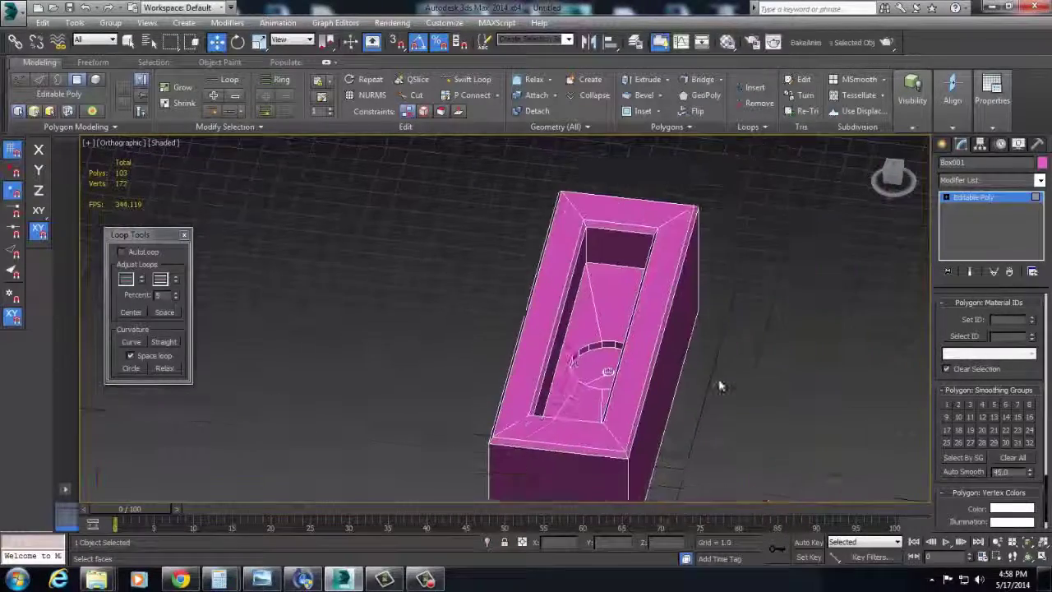
{"action": "left_click", "coordinate": [989, 199]}
{"action": "left_click", "coordinate": [791, 291]}
{"action": "middle_click_drag", "start_coordinate": [791, 291], "coordinate": [740, 308], "text": "alt"}
{"action": "scroll", "coordinate": [677, 321], "scroll_direction": "up", "scroll_amount": 4}
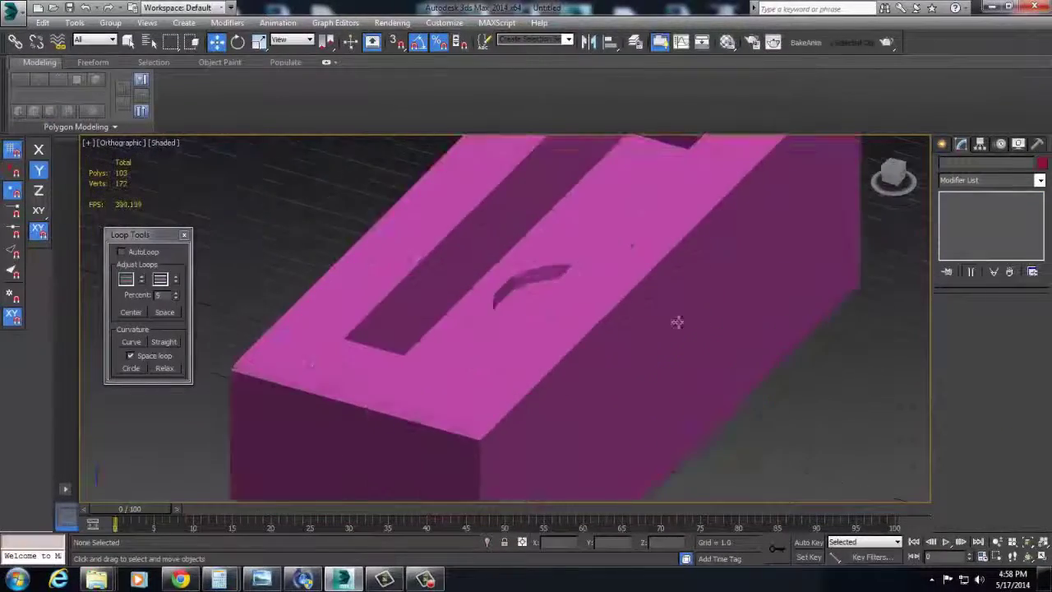
{"action": "scroll", "coordinate": [658, 362], "scroll_direction": "down", "scroll_amount": 3}
{"action": "scroll", "coordinate": [625, 428], "scroll_direction": "up", "scroll_amount": 5}
{"action": "scroll", "coordinate": [626, 424], "scroll_direction": "down", "scroll_amount": 5}
{"action": "middle_click_drag", "start_coordinate": [628, 419], "coordinate": [675, 345], "text": "alt"}
{"action": "left_click", "coordinate": [734, 331]}
{"action": "scroll", "coordinate": [676, 345], "scroll_direction": "up", "scroll_amount": 3}
{"action": "scroll", "coordinate": [684, 338], "scroll_direction": "up", "scroll_amount": 2}
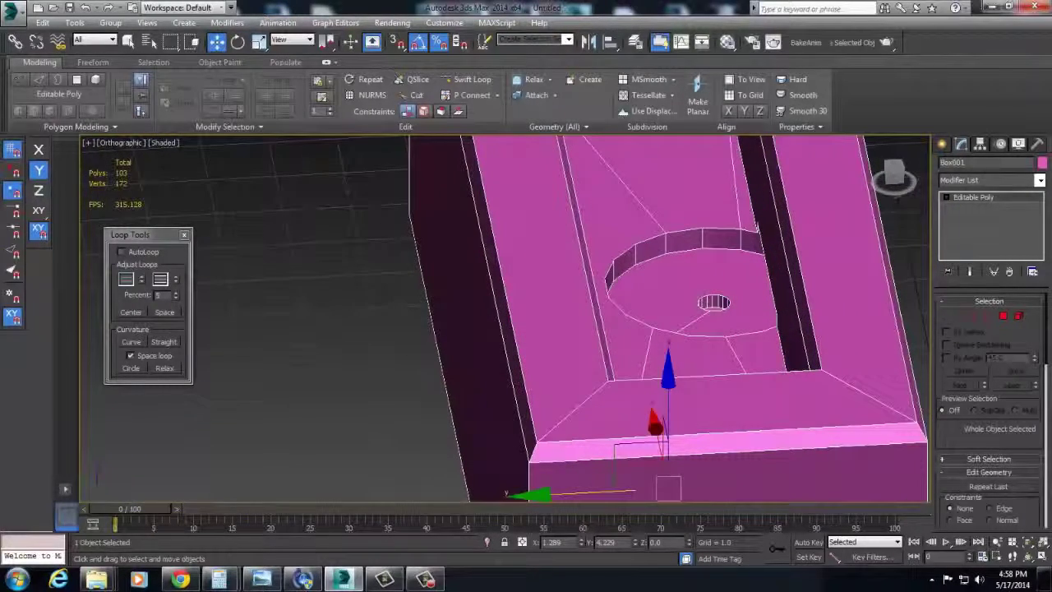
{"action": "scroll", "coordinate": [704, 301], "scroll_direction": "down", "scroll_amount": 4}
{"action": "middle_click_drag", "start_coordinate": [704, 301], "coordinate": [612, 364]}
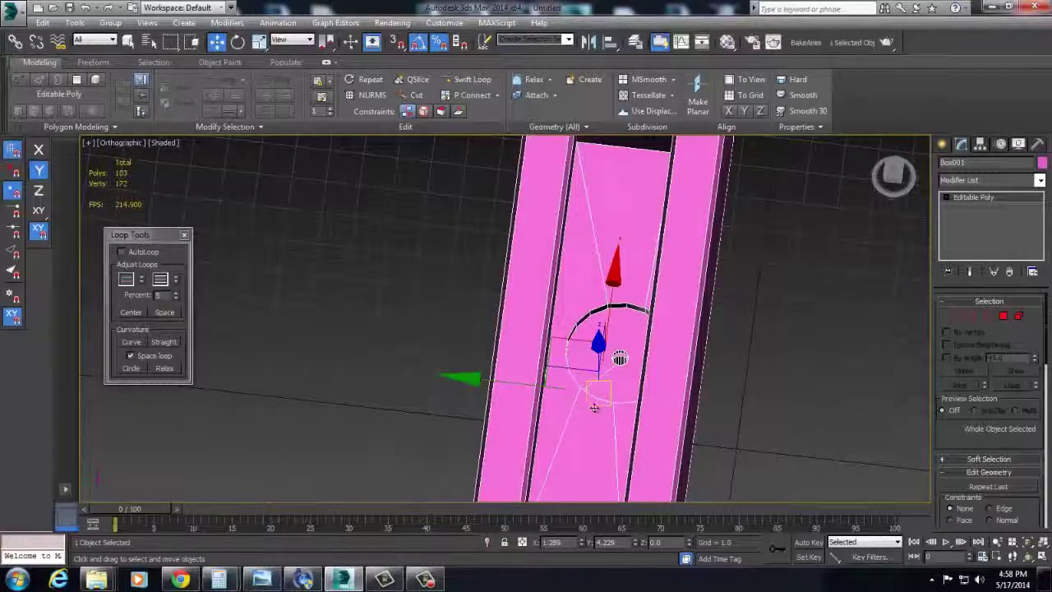
Switch the viewport from orthographic to perspective and move the block along the X axis to about X -1.761
{"action": "left_click", "coordinate": [824, 393]}
{"action": "left_click", "coordinate": [660, 365]}
{"action": "middle_click_drag", "start_coordinate": [660, 364], "coordinate": [685, 340], "text": "alt"}
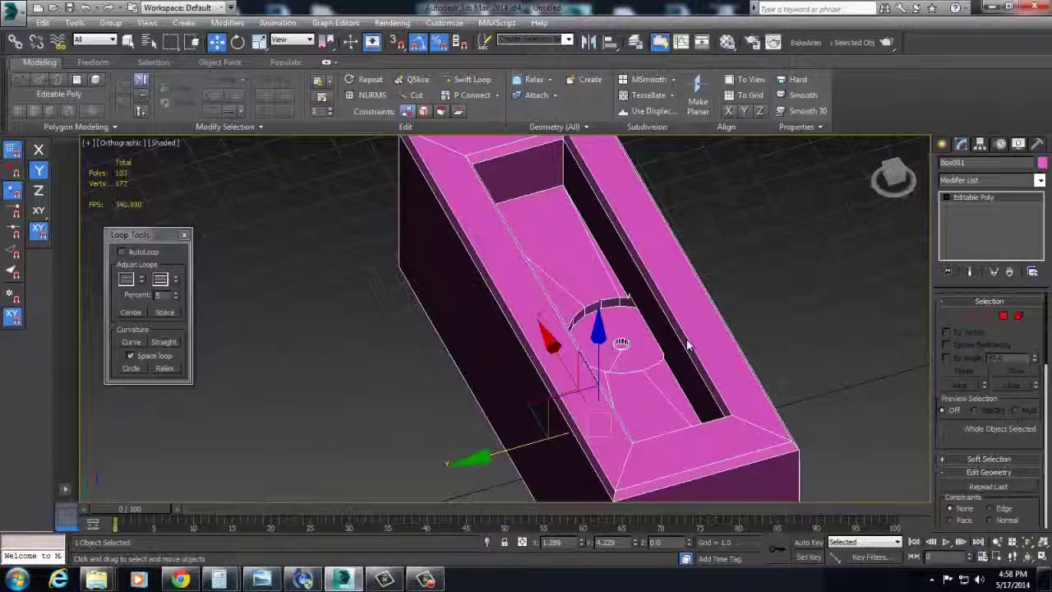
{"action": "key", "text": "p"}
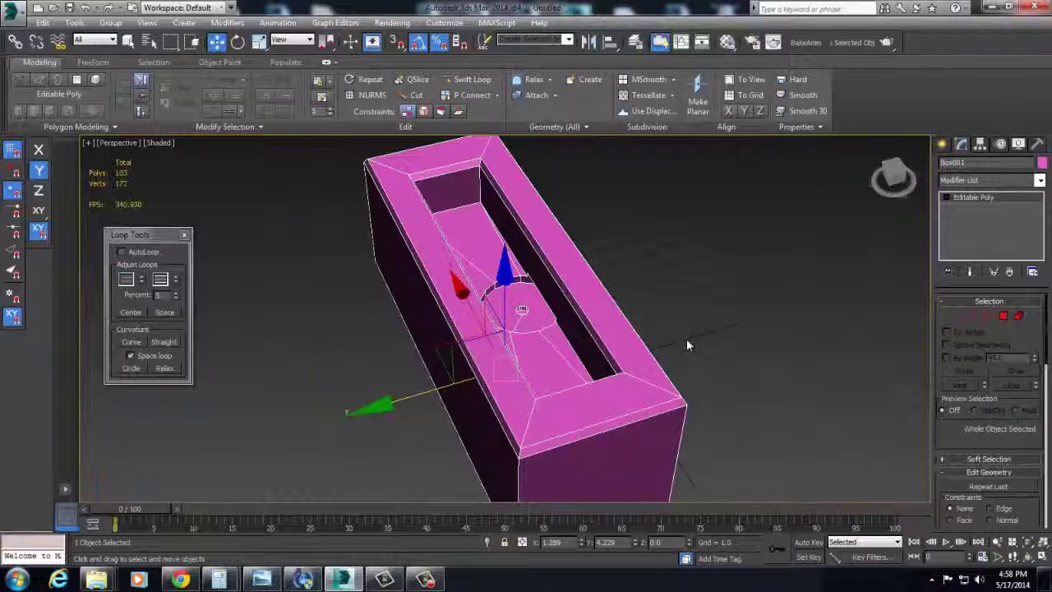
{"action": "middle_click_drag", "start_coordinate": [689, 345], "coordinate": [575, 355], "text": "alt"}
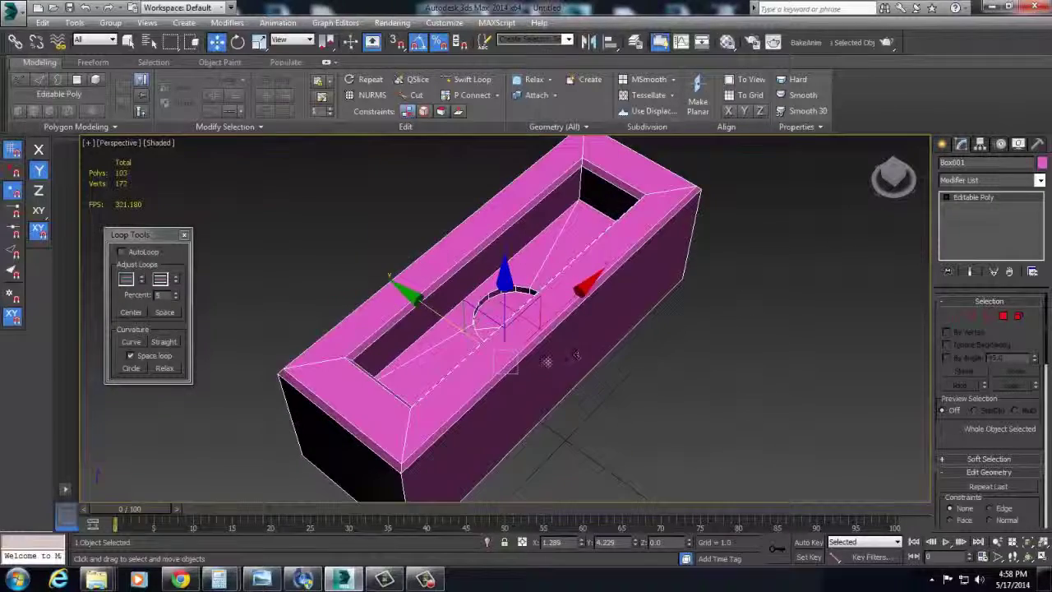
{"action": "left_click_drag", "start_coordinate": [567, 302], "coordinate": [508, 403]}
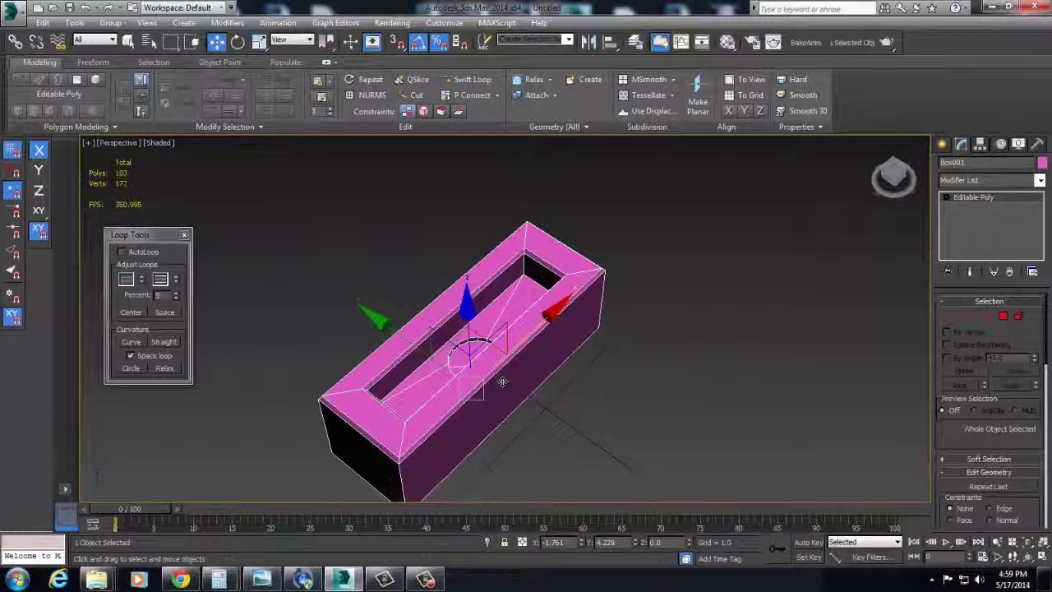
Examine the block's flat shading while deselected, and inspect the recess, hole and connecting edges with it reselected
{"action": "left_click", "coordinate": [626, 441]}
{"action": "scroll", "coordinate": [626, 442], "scroll_direction": "up", "scroll_amount": 5}
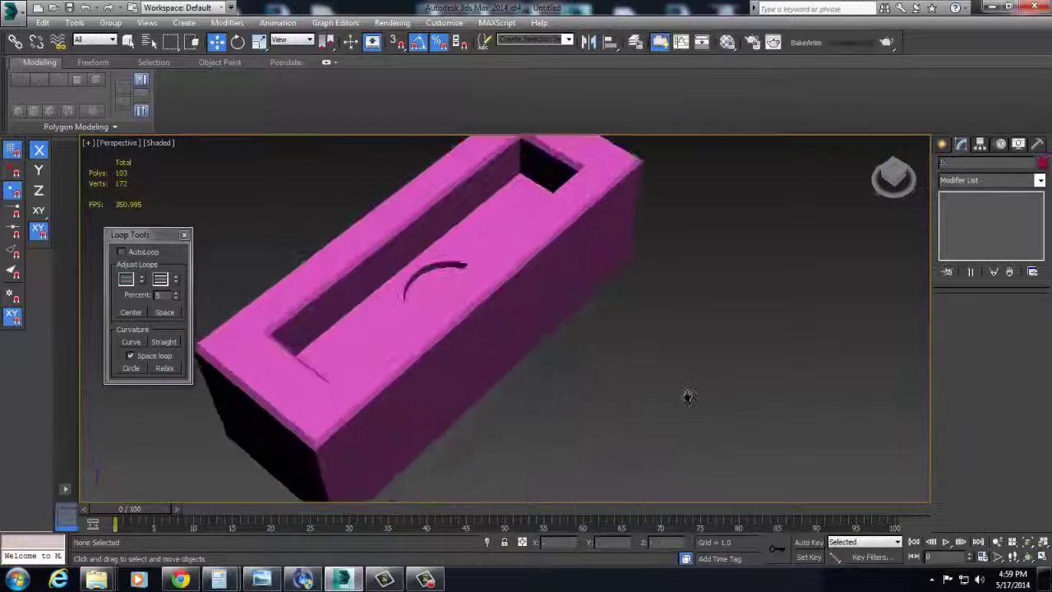
{"action": "middle_click_drag", "start_coordinate": [357, 387], "coordinate": [486, 389], "text": "alt"}
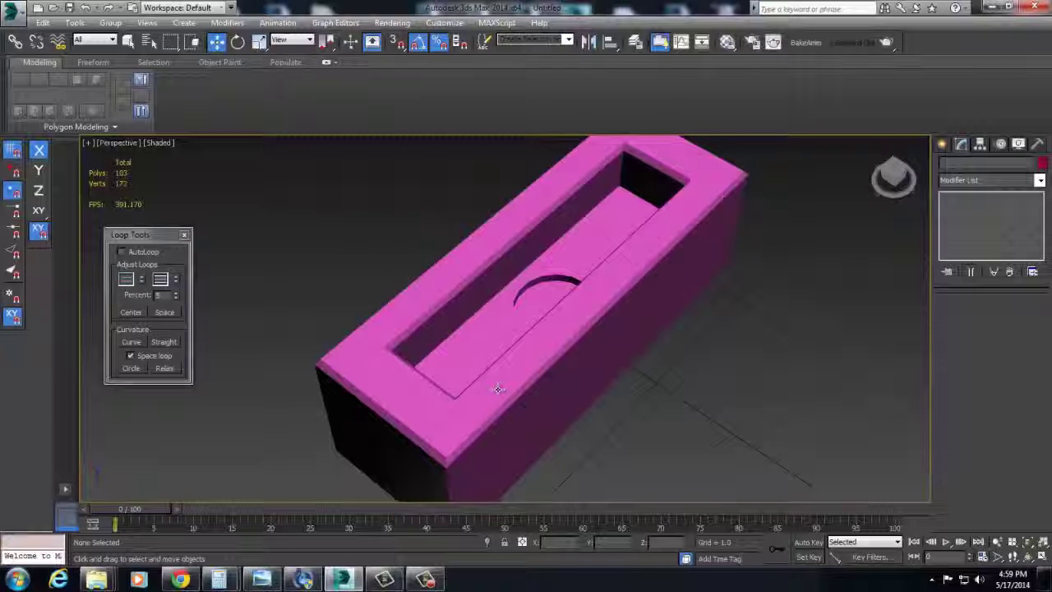
{"action": "left_click", "coordinate": [488, 358]}
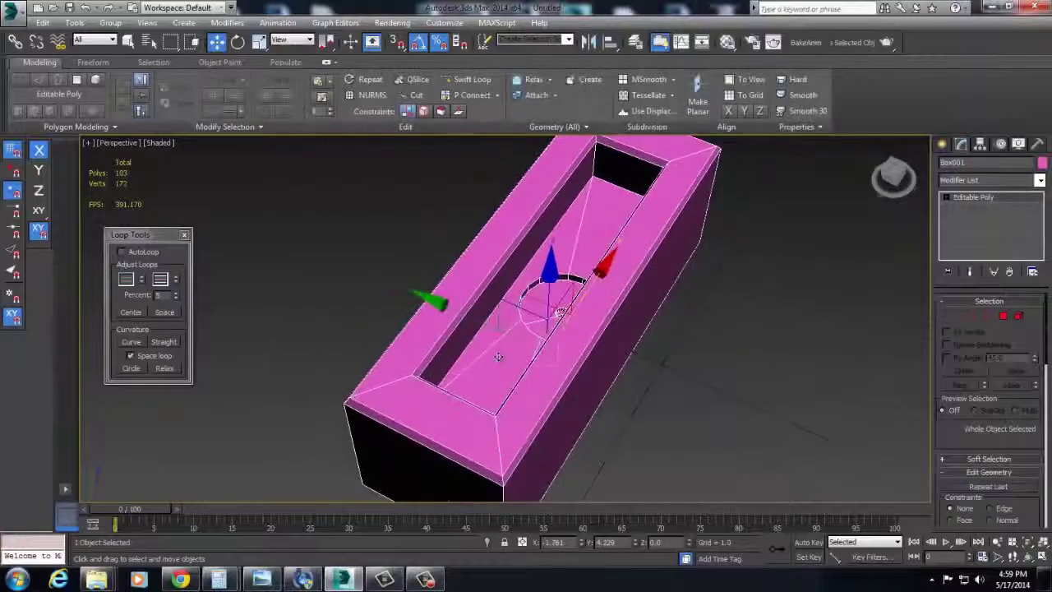
{"action": "middle_click_drag", "start_coordinate": [489, 357], "coordinate": [567, 370], "text": "alt"}
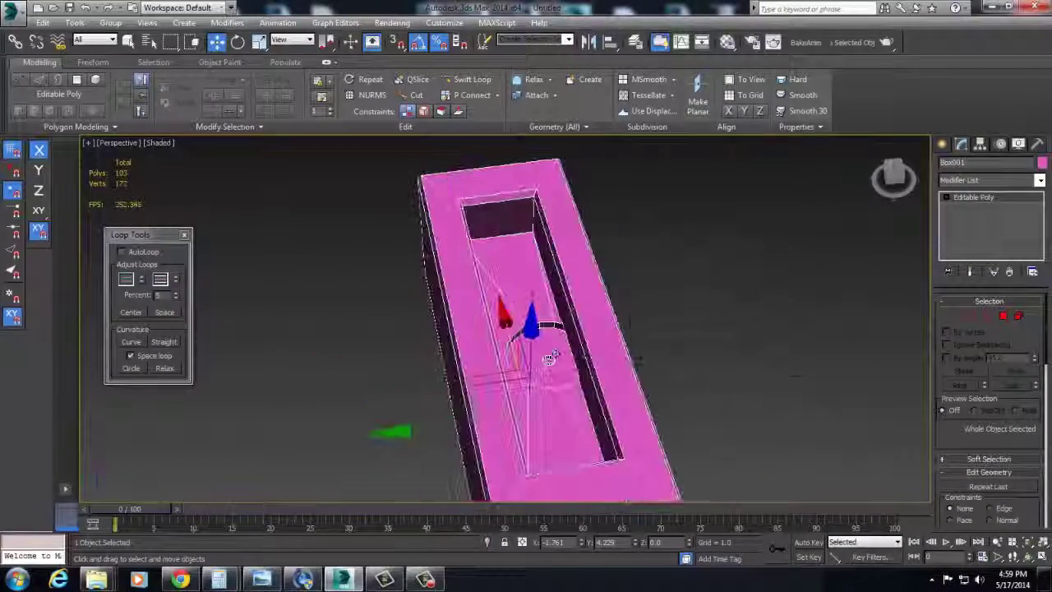
{"action": "scroll", "coordinate": [567, 370], "scroll_direction": "up", "scroll_amount": 4}
{"action": "scroll", "coordinate": [506, 436], "scroll_direction": "down", "scroll_amount": 6}
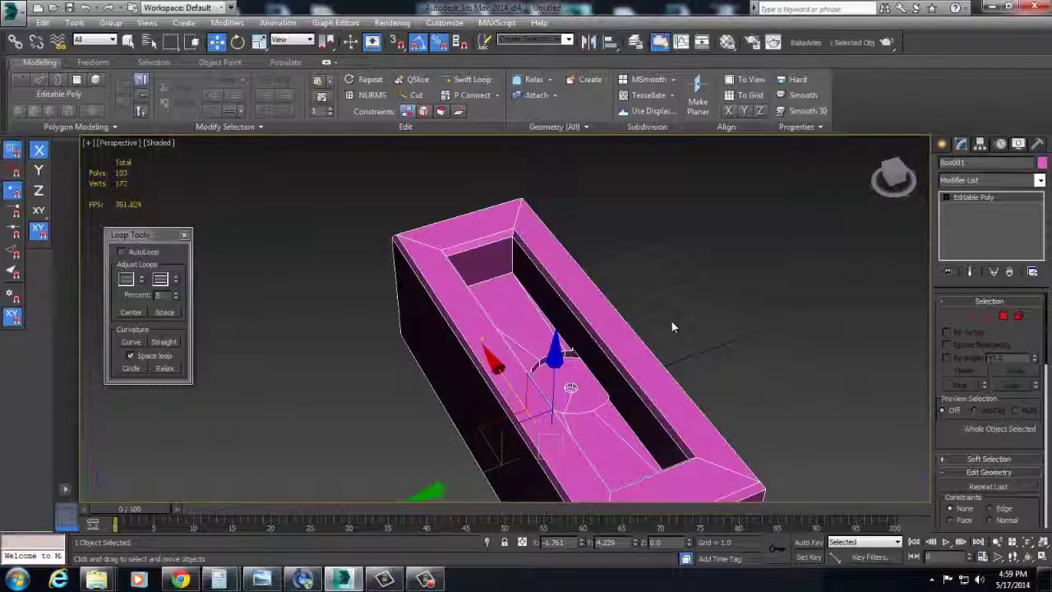
{"action": "scroll", "coordinate": [658, 327], "scroll_direction": "up", "scroll_amount": 3}
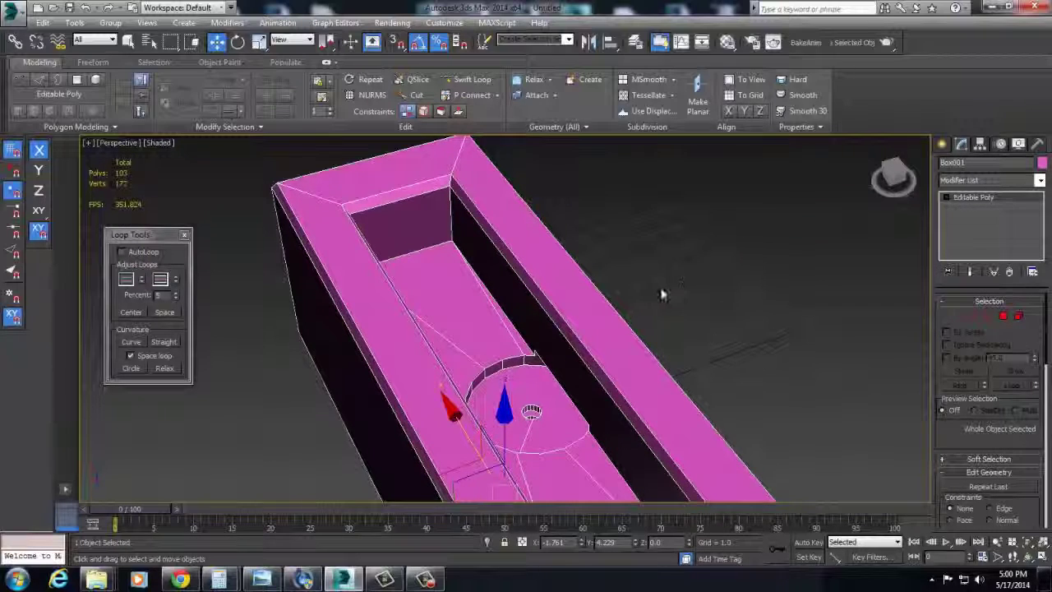
{"action": "middle_click_drag", "start_coordinate": [655, 293], "coordinate": [547, 342], "text": "alt"}
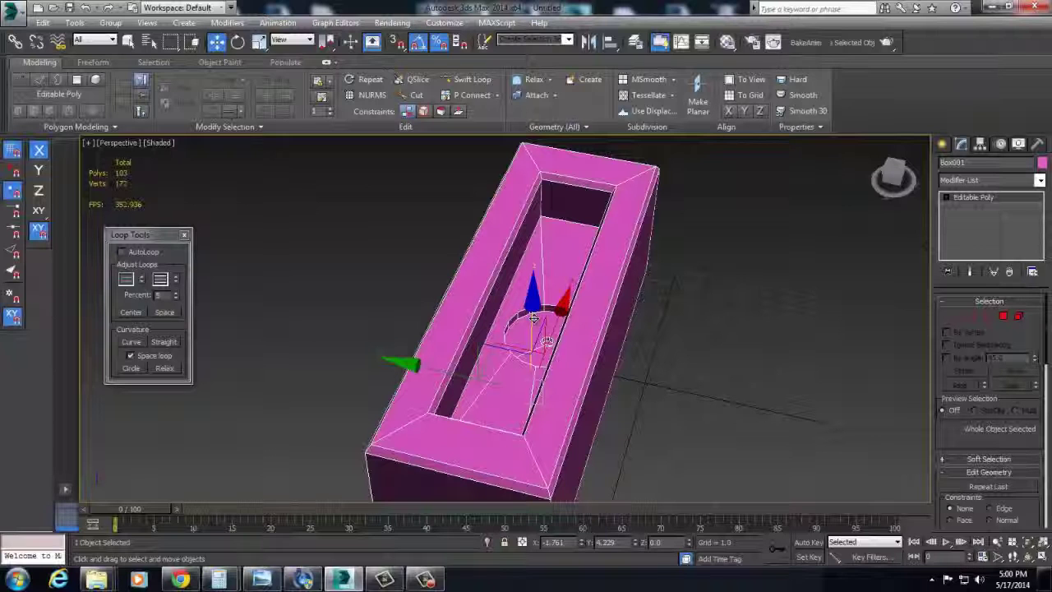
{"action": "scroll", "coordinate": [697, 258], "scroll_direction": "down", "scroll_amount": 3}
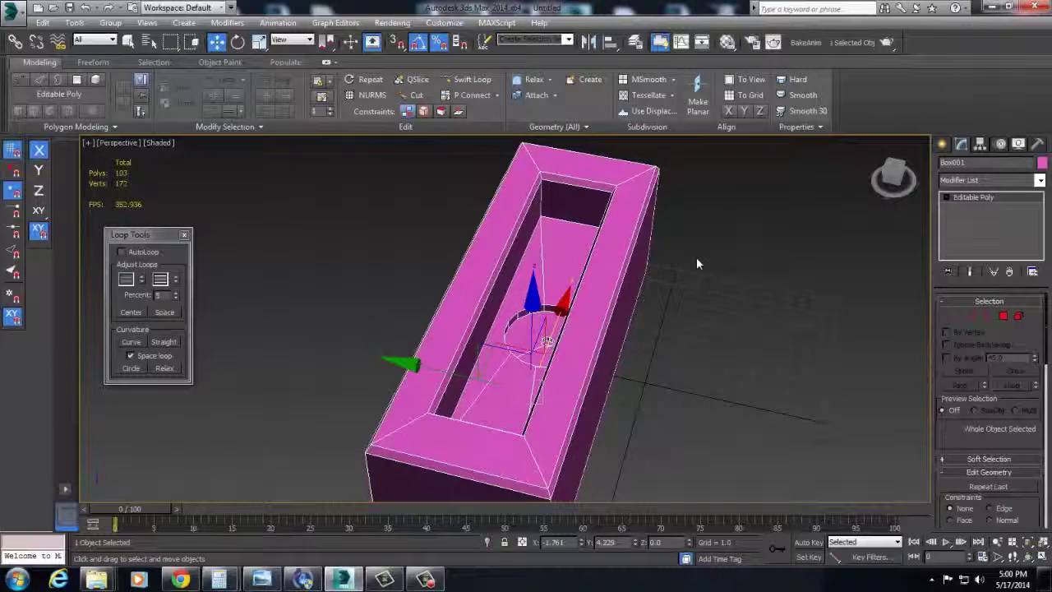
Reselect the whole block and delete it from the scene
{"action": "left_click", "coordinate": [691, 271]}
{"action": "scroll", "coordinate": [703, 329], "scroll_direction": "down", "scroll_amount": 3}
{"action": "left_click_drag", "start_coordinate": [717, 372], "coordinate": [560, 252]}
{"action": "scroll", "coordinate": [639, 320], "scroll_direction": "up", "scroll_amount": 3}
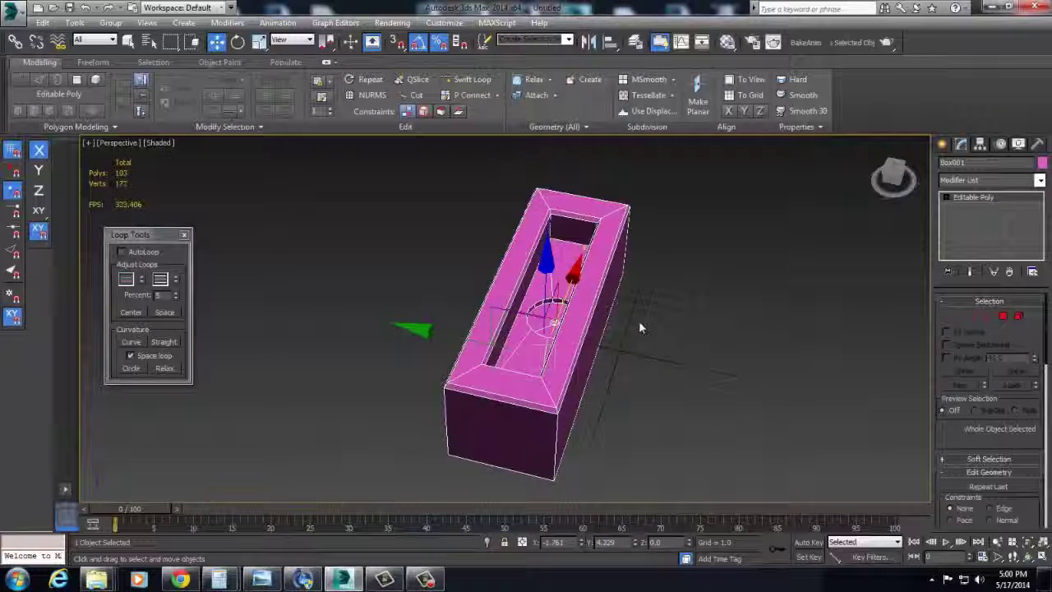
{"action": "scroll", "coordinate": [639, 321], "scroll_direction": "up", "scroll_amount": 2}
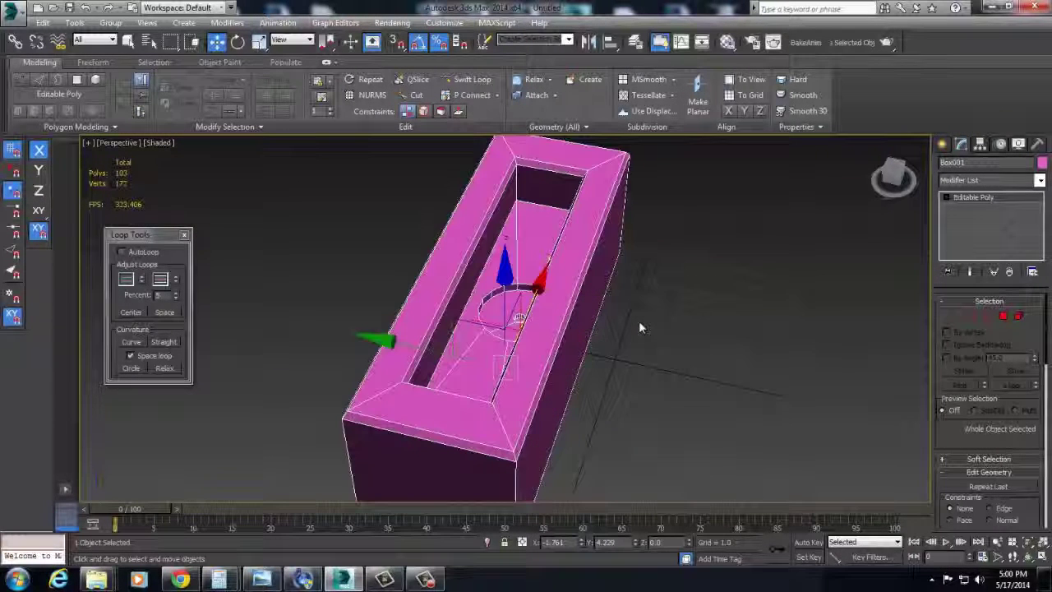
{"action": "key", "text": "Delete"}
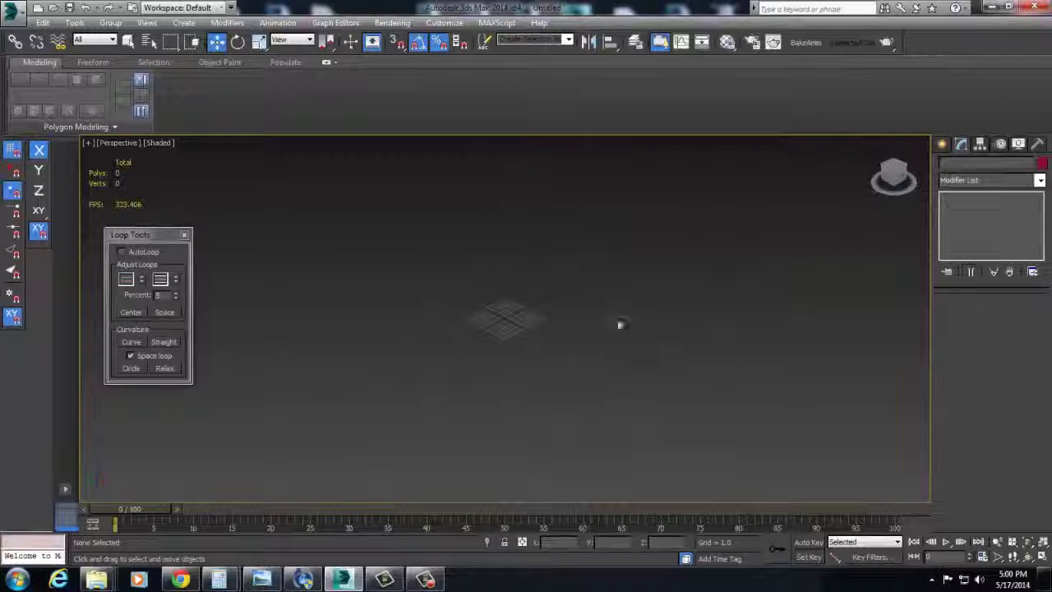
{"action": "scroll", "coordinate": [563, 325], "scroll_direction": "up", "scroll_amount": 4}
{"action": "middle_click_drag", "start_coordinate": [562, 325], "coordinate": [593, 365]}
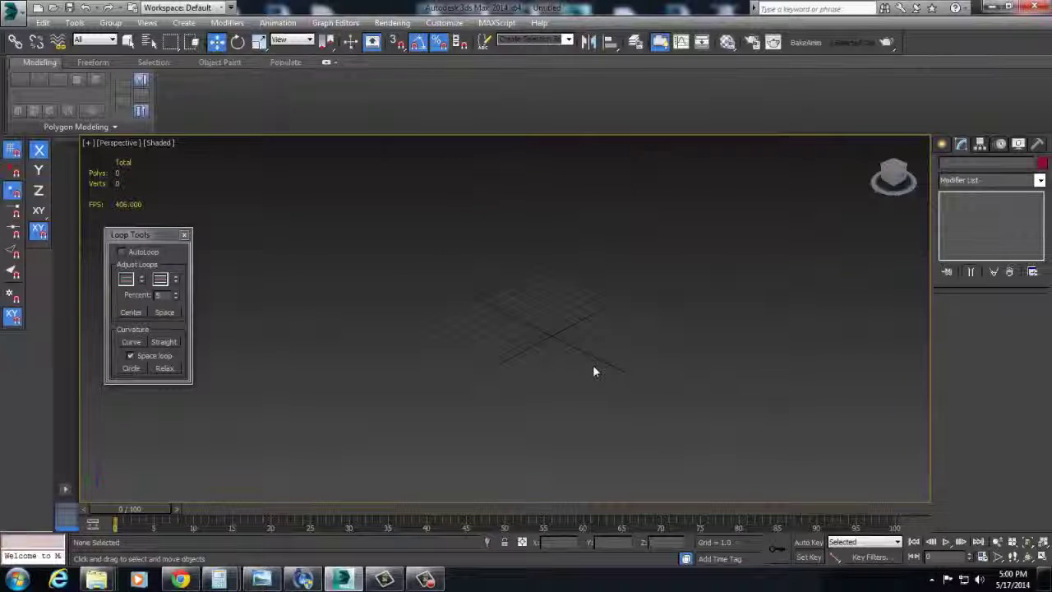
{"action": "scroll", "coordinate": [531, 376], "scroll_direction": "up", "scroll_amount": 4}
{"action": "scroll", "coordinate": [512, 394], "scroll_direction": "down", "scroll_amount": 5}
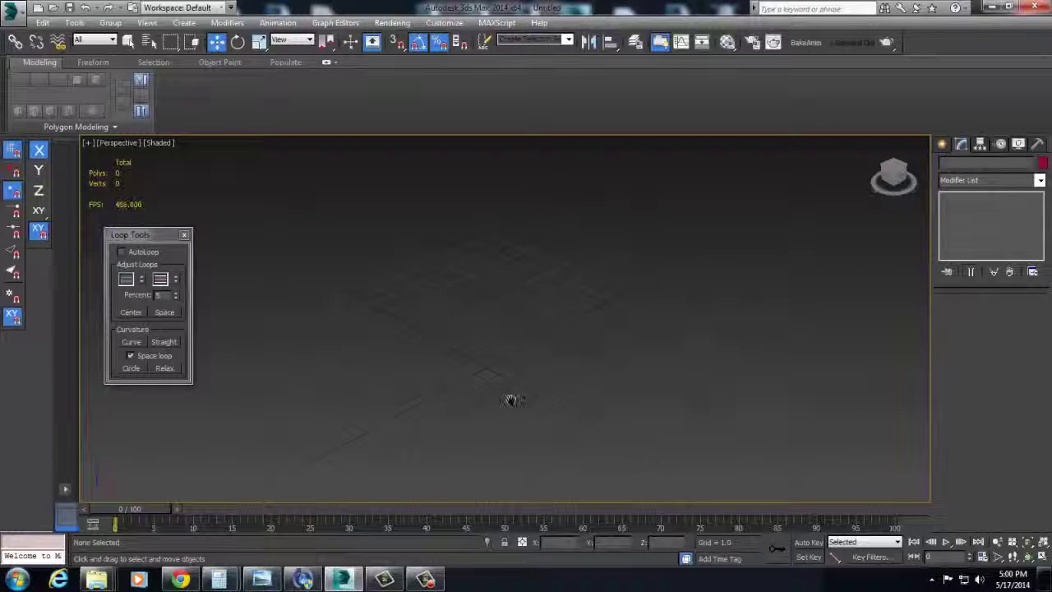